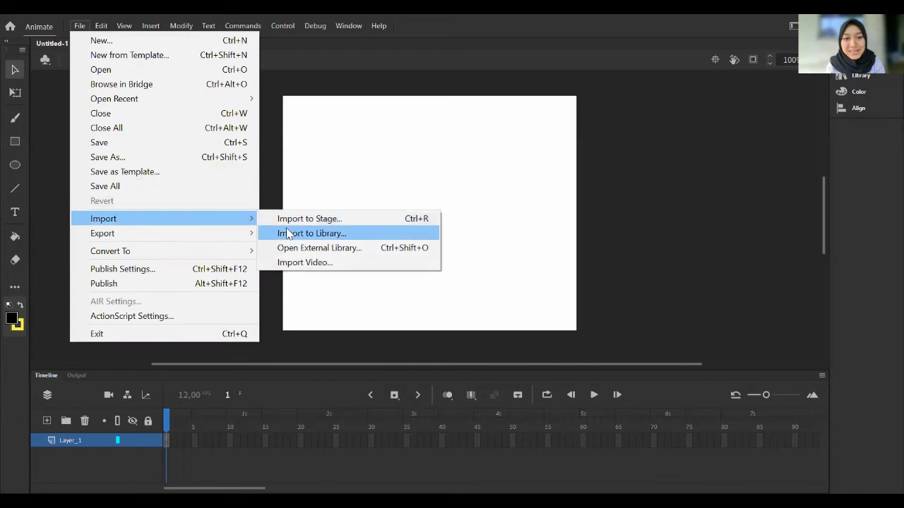
Import the anggur1, bg, keranjang, melon1, pisang1 and semangka images into the library and check that they are listed there.
{"action": "left_click", "coordinate": [285, 233]}
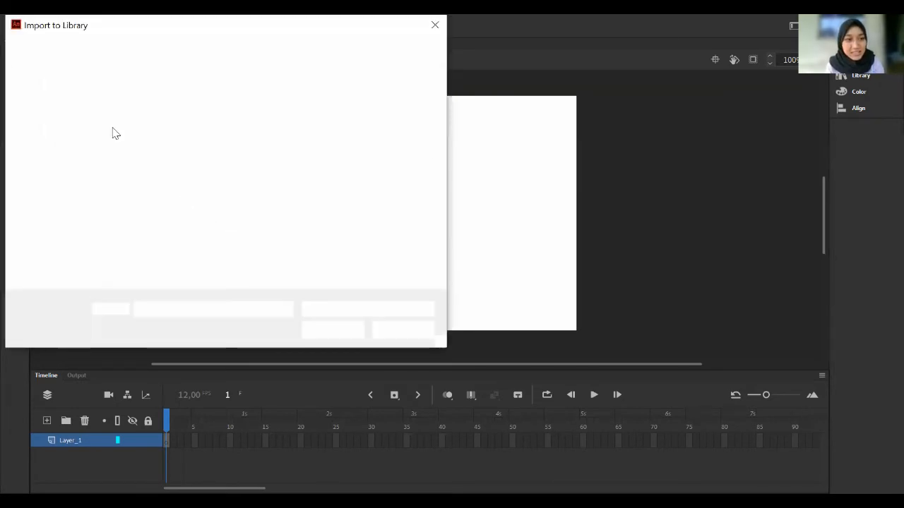
{"action": "left_click", "coordinate": [169, 158]}
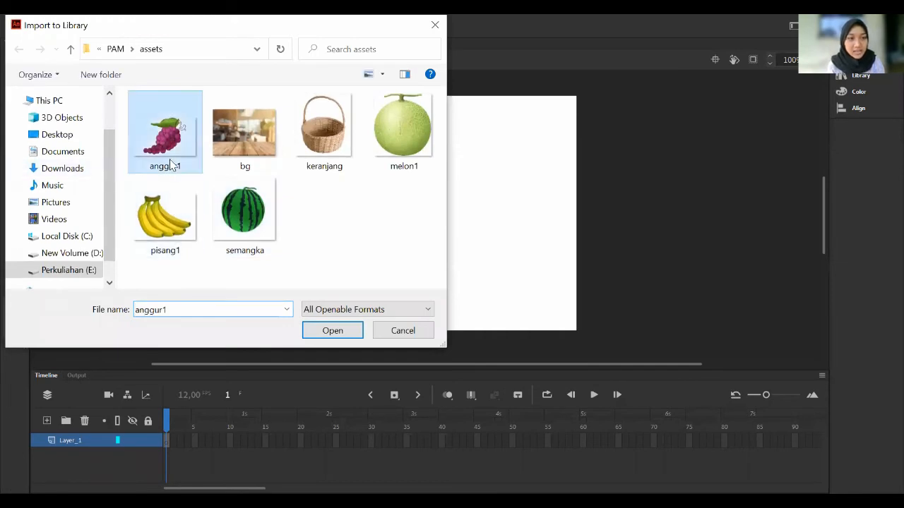
{"action": "left_click", "coordinate": [226, 158], "text": "ctrl"}
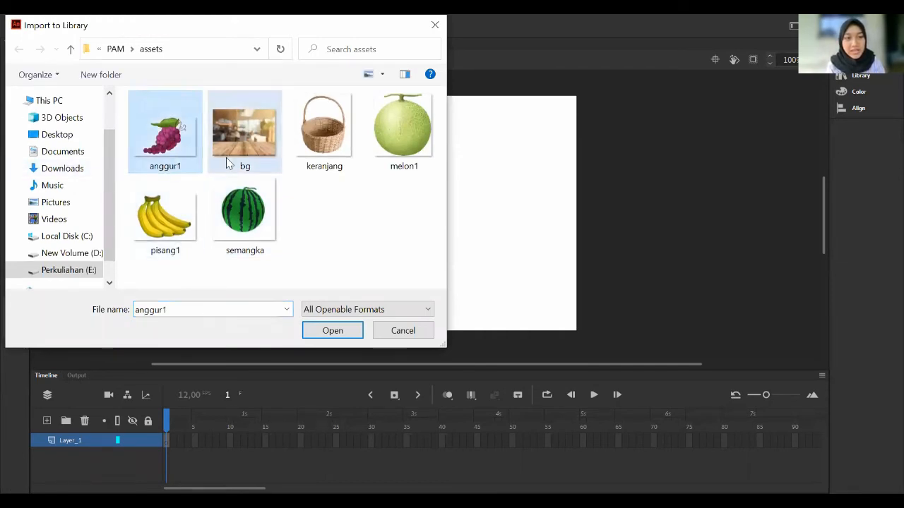
{"action": "left_click", "coordinate": [326, 154], "text": "ctrl"}
{"action": "left_click", "coordinate": [397, 156], "text": "ctrl"}
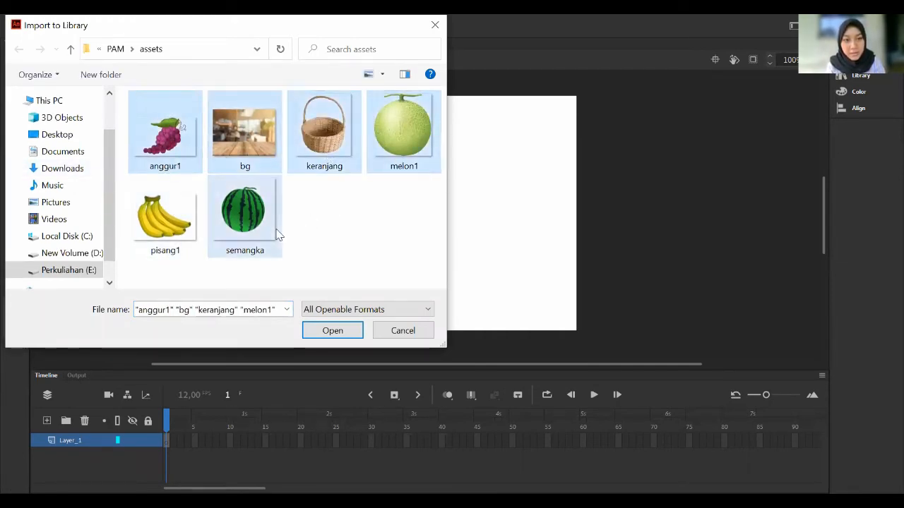
{"action": "left_click", "coordinate": [264, 233], "text": "ctrl"}
{"action": "left_click", "coordinate": [189, 243], "text": "ctrl"}
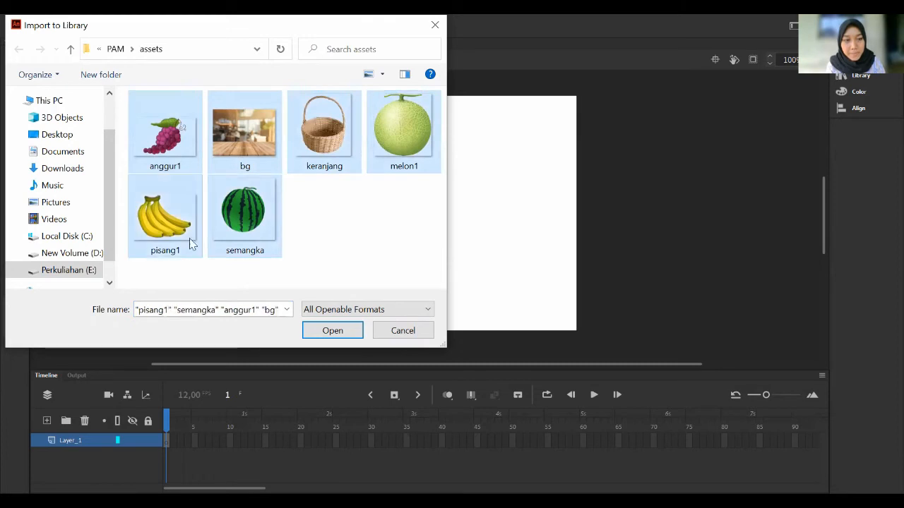
{"action": "left_click", "coordinate": [355, 333]}
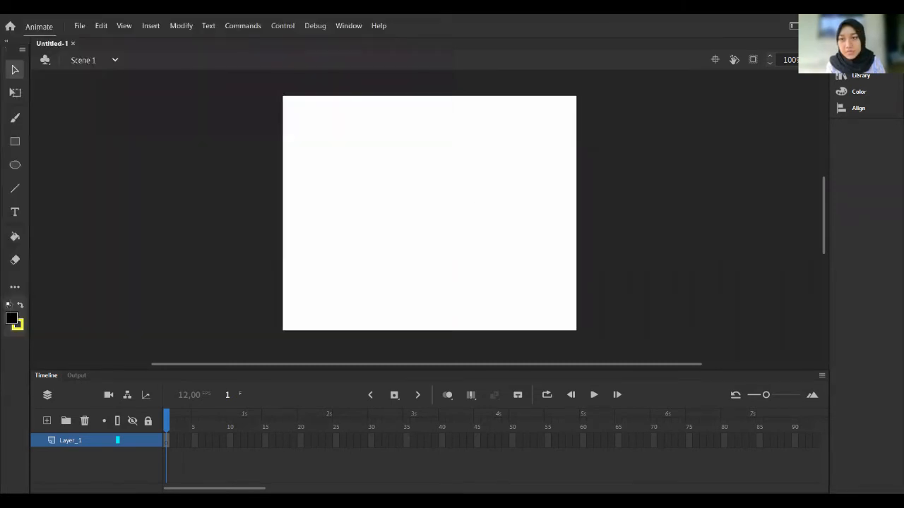
{"action": "left_click", "coordinate": [858, 76]}
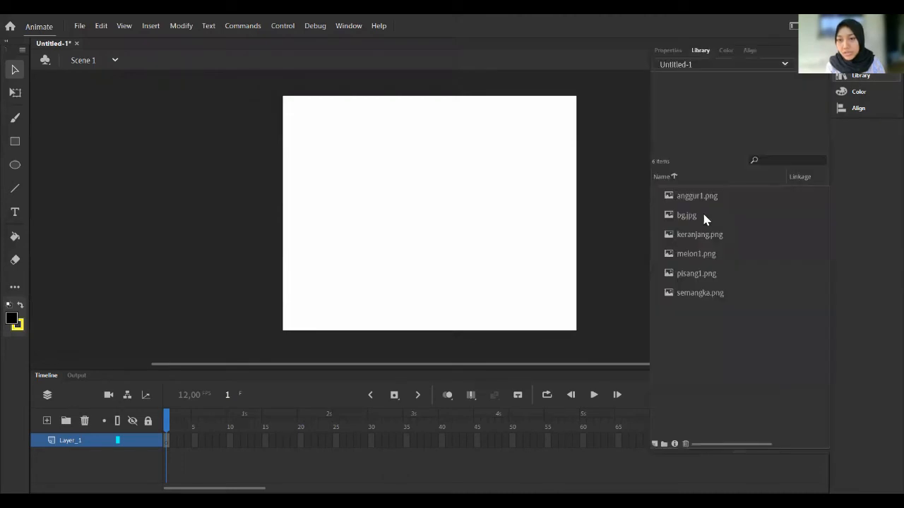
{"action": "left_click", "coordinate": [99, 303]}
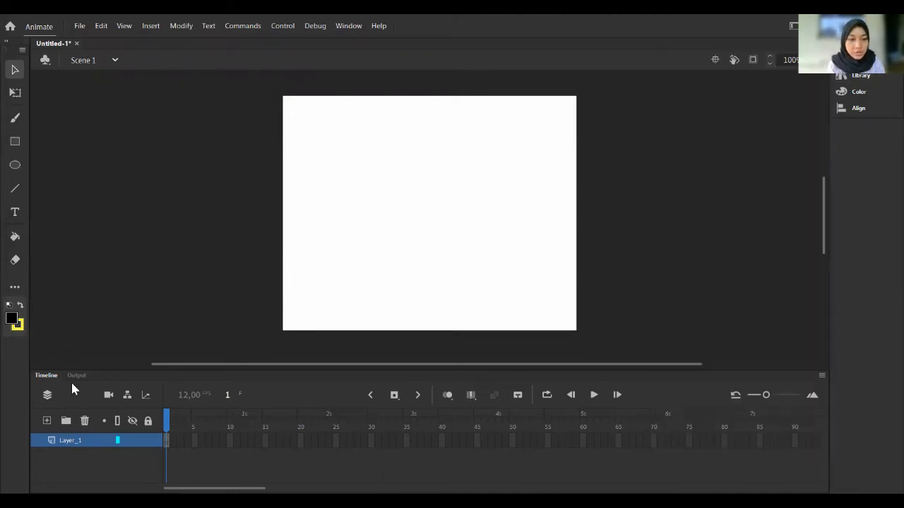
Add two new layers to the timeline and rename Layer_1 as background.
{"action": "left_click", "coordinate": [46, 422]}
{"action": "left_click", "coordinate": [46, 422]}
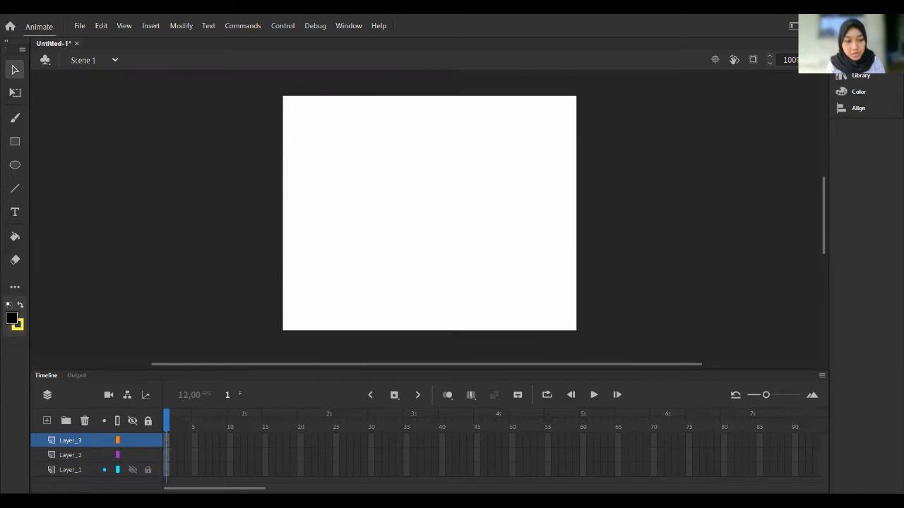
{"action": "left_click", "coordinate": [75, 469]}
{"action": "double_click", "coordinate": [75, 469]}
{"action": "type", "text": "bac"}
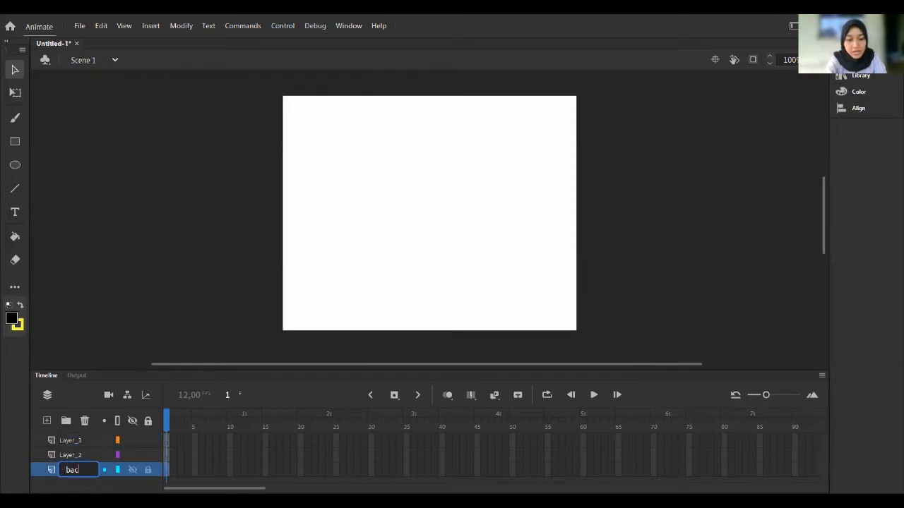
{"action": "type", "text": "kg"}
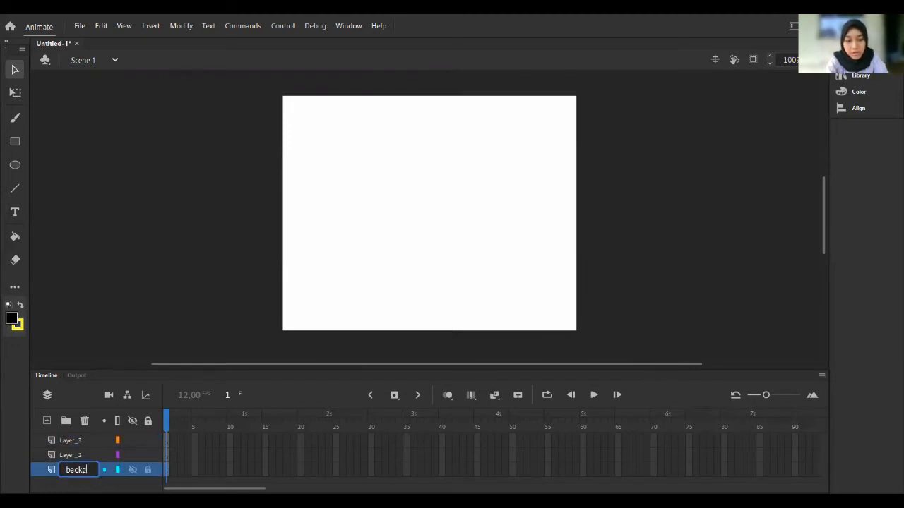
{"action": "type", "text": "round"}
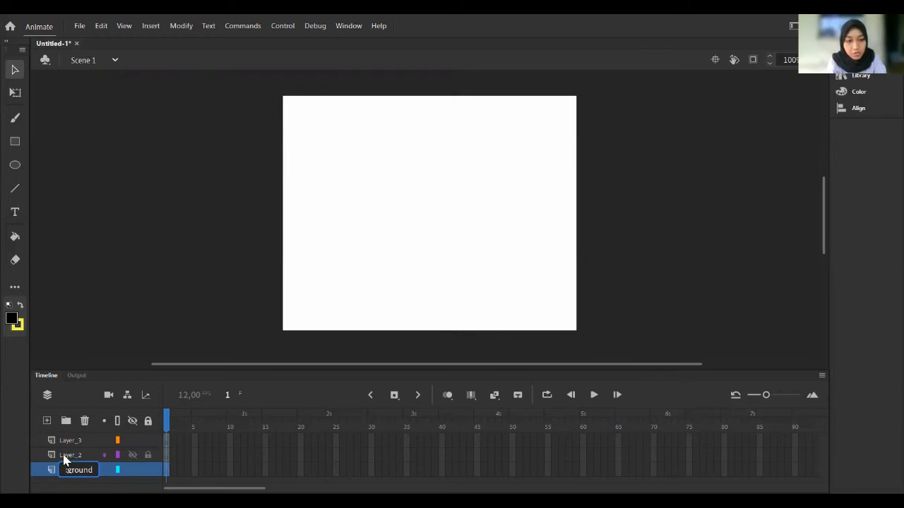
Rename Layer_2 as keranjang and Layer_3 as buah.
{"action": "left_click", "coordinate": [64, 456]}
{"action": "double_click", "coordinate": [63, 456]}
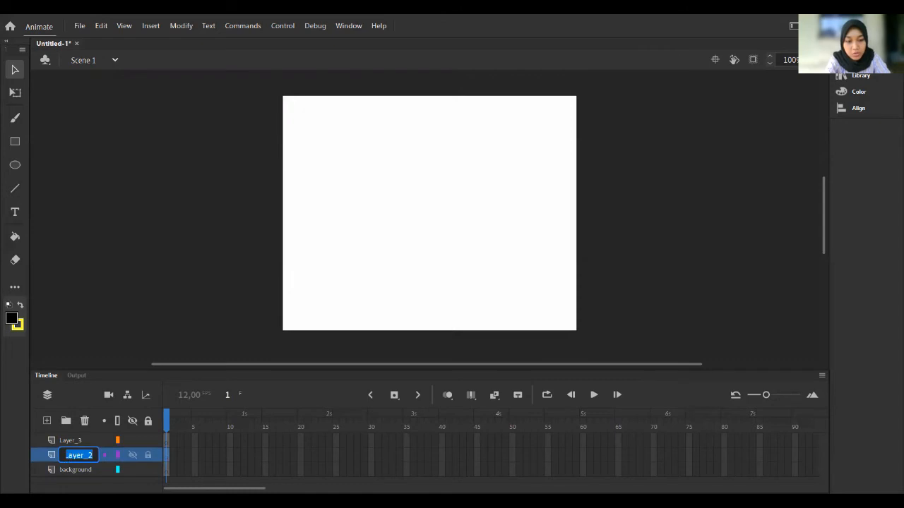
{"action": "type", "text": "keran"}
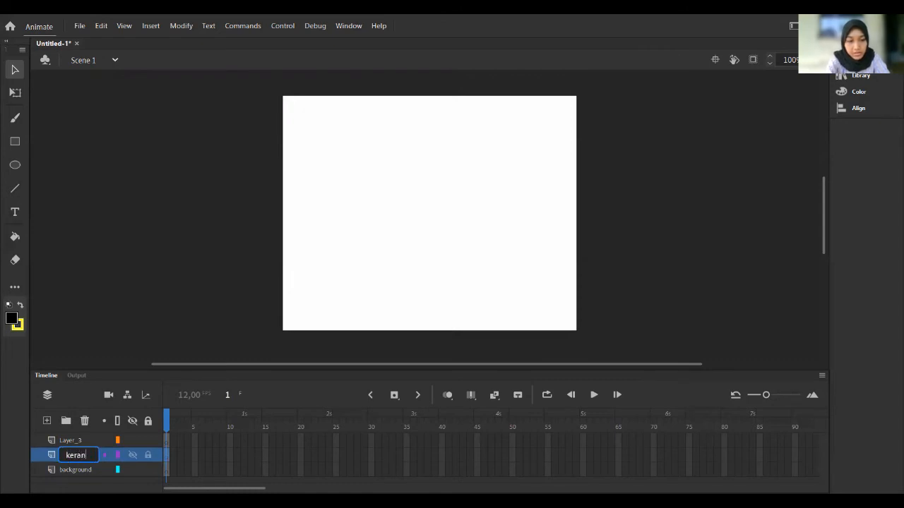
{"action": "type", "text": "jang"}
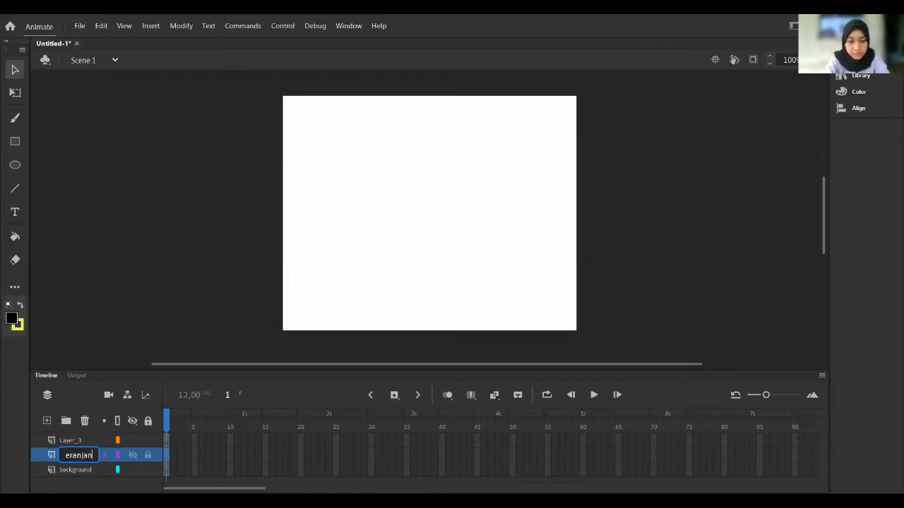
{"action": "double_click", "coordinate": [67, 438]}
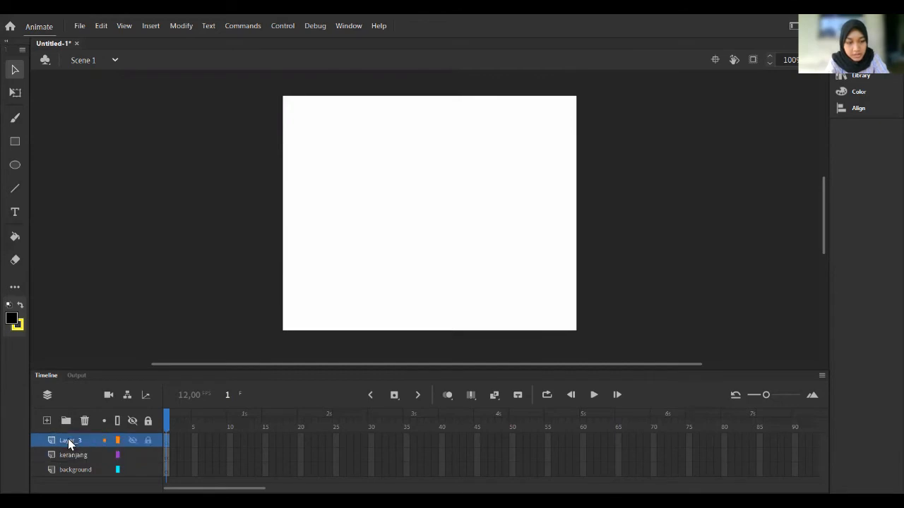
{"action": "type", "text": "buah"}
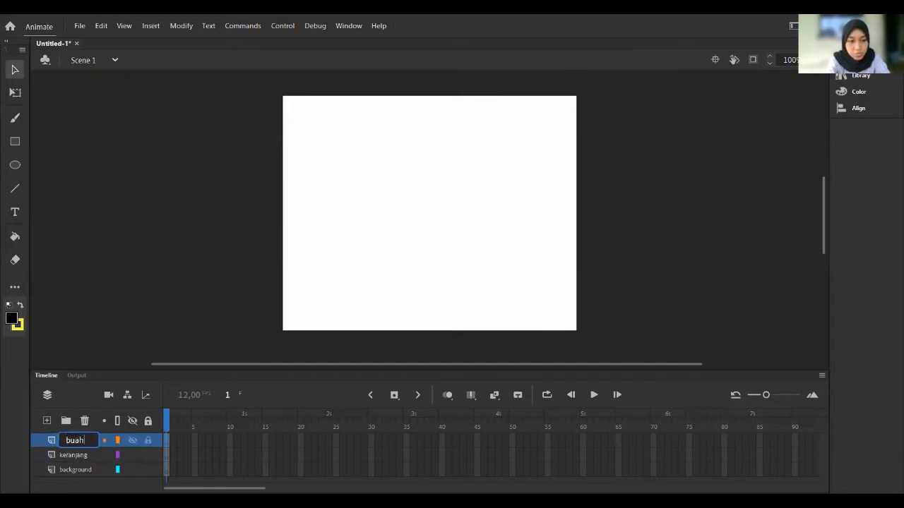
{"action": "left_click", "coordinate": [127, 296]}
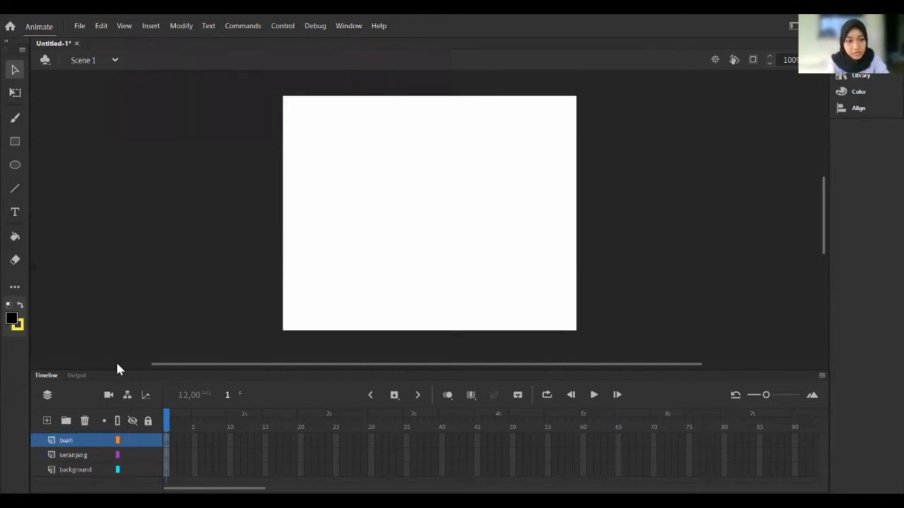
Place bg.jpg from the library on the background layer, roughly centred over the stage.
{"action": "left_click", "coordinate": [127, 470]}
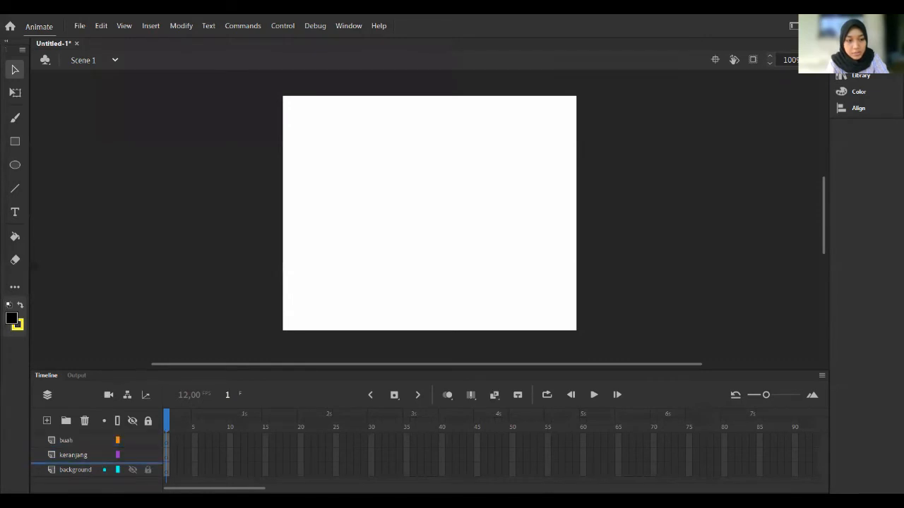
{"action": "left_click", "coordinate": [877, 80]}
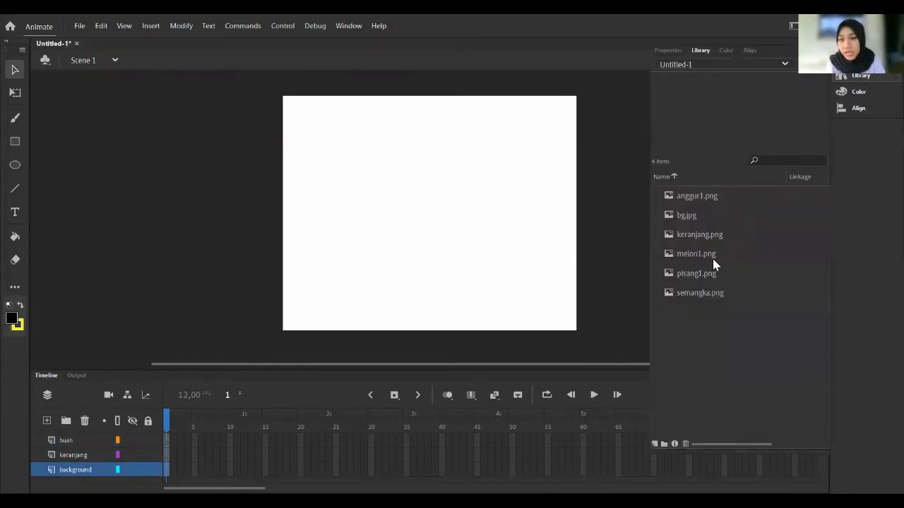
{"action": "left_click_drag", "start_coordinate": [693, 214], "coordinate": [399, 185]}
{"action": "left_click_drag", "start_coordinate": [456, 226], "coordinate": [485, 259]}
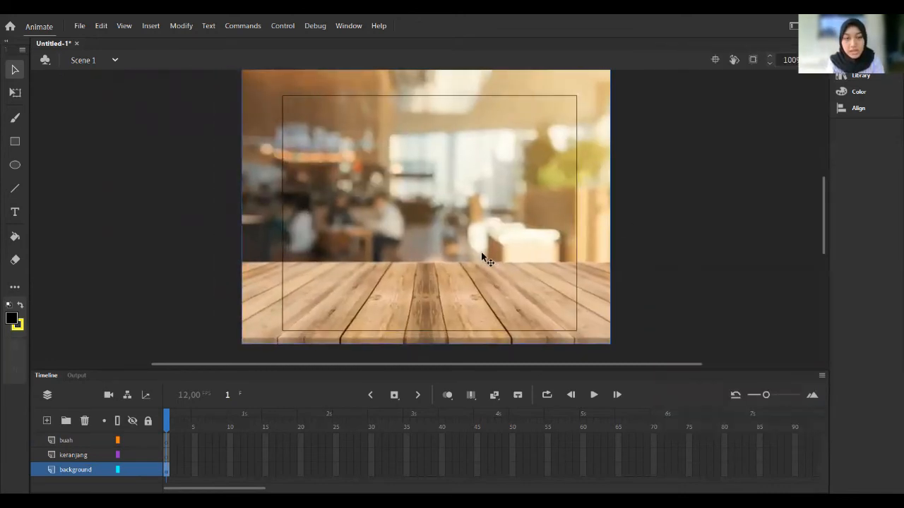
Shrink the background image with Free Transform and nudge it down so it just covers the whole stage.
{"action": "left_click", "coordinate": [15, 93]}
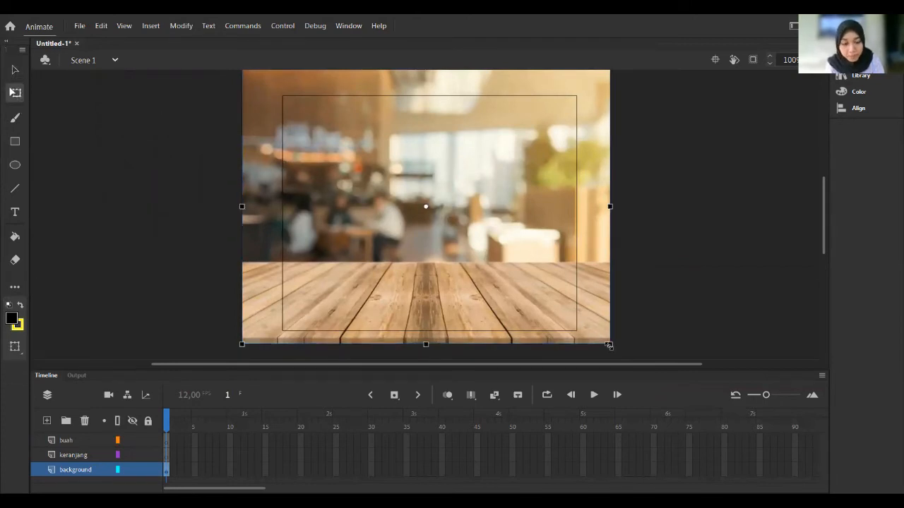
{"action": "left_click_drag", "start_coordinate": [609, 345], "coordinate": [579, 338]}
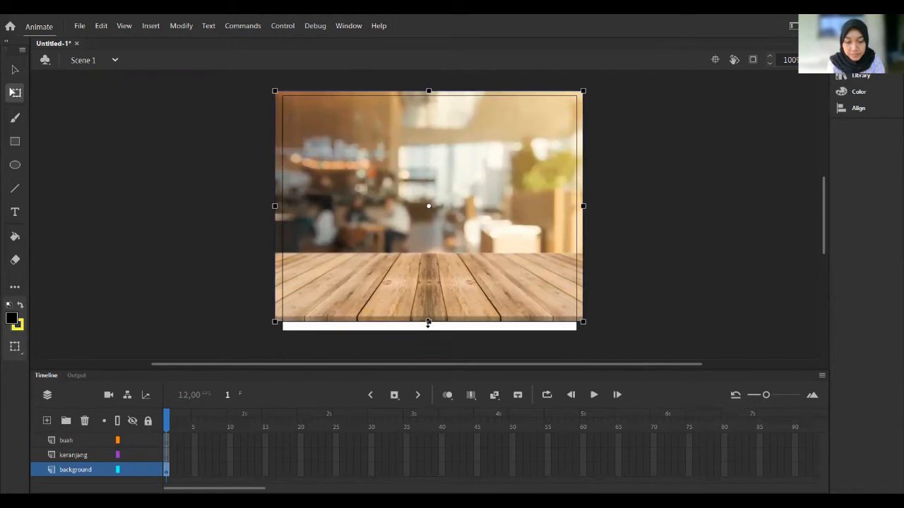
{"action": "left_click_drag", "start_coordinate": [428, 323], "coordinate": [428, 325]}
{"action": "key", "text": "Down"}
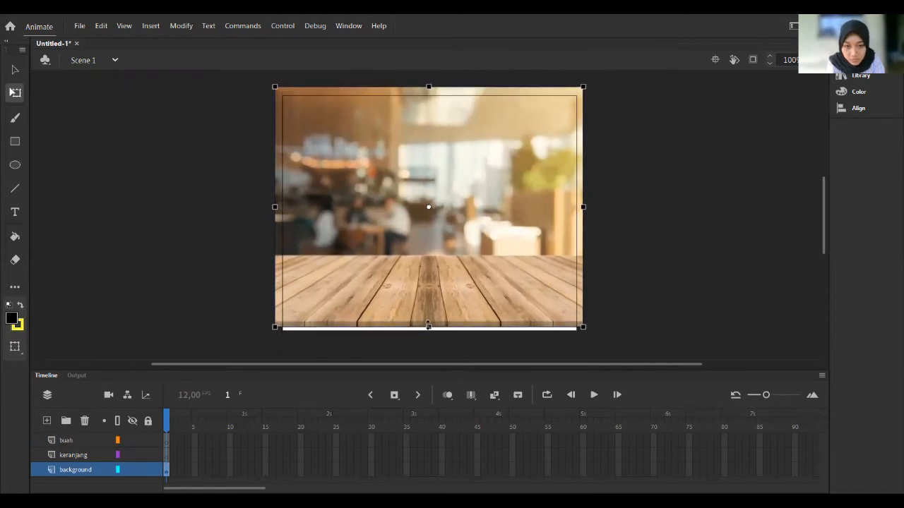
{"action": "key", "text": "Down"}
{"action": "key", "text": "Down"}
{"action": "key", "text": "Down"}
{"action": "key", "text": "Down"}
{"action": "key", "text": "Down"}
{"action": "key", "text": "Down"}
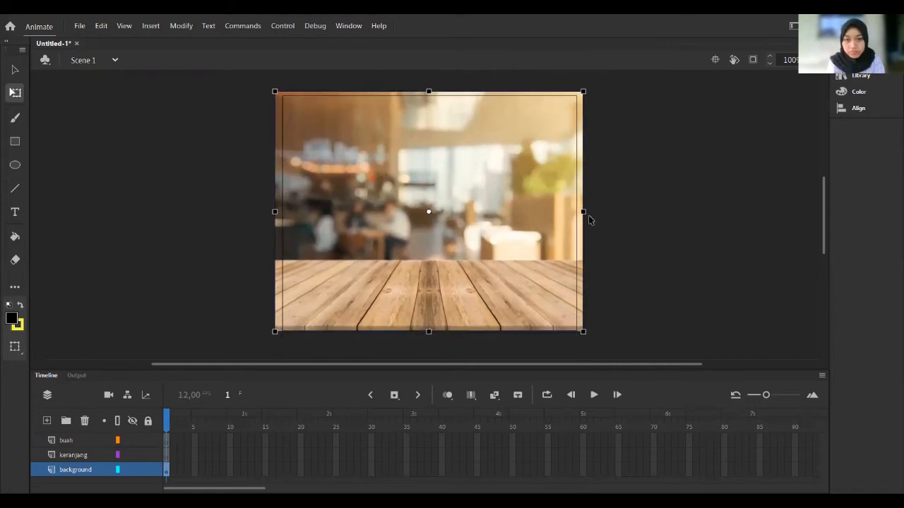
{"action": "left_click_drag", "start_coordinate": [580, 212], "coordinate": [579, 212]}
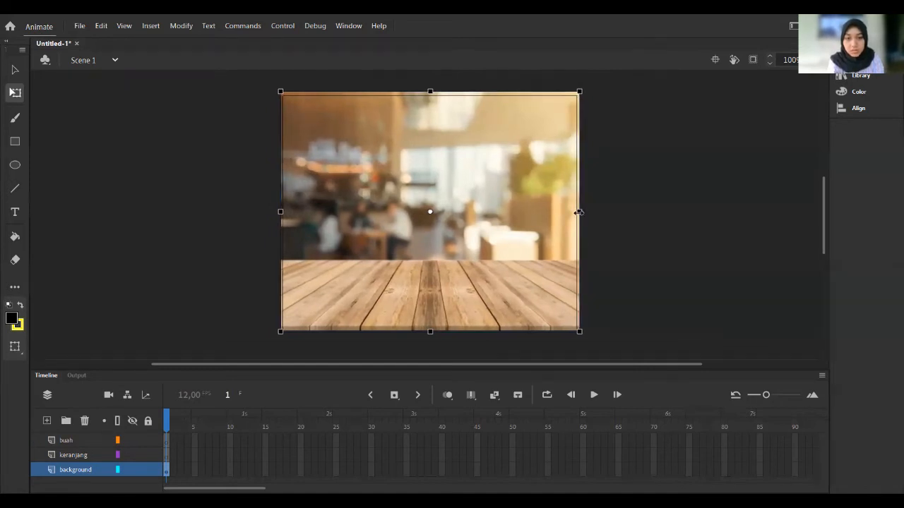
Place keranjang.png from the library on the keranjang layer, over the table scene.
{"action": "left_click", "coordinate": [75, 456]}
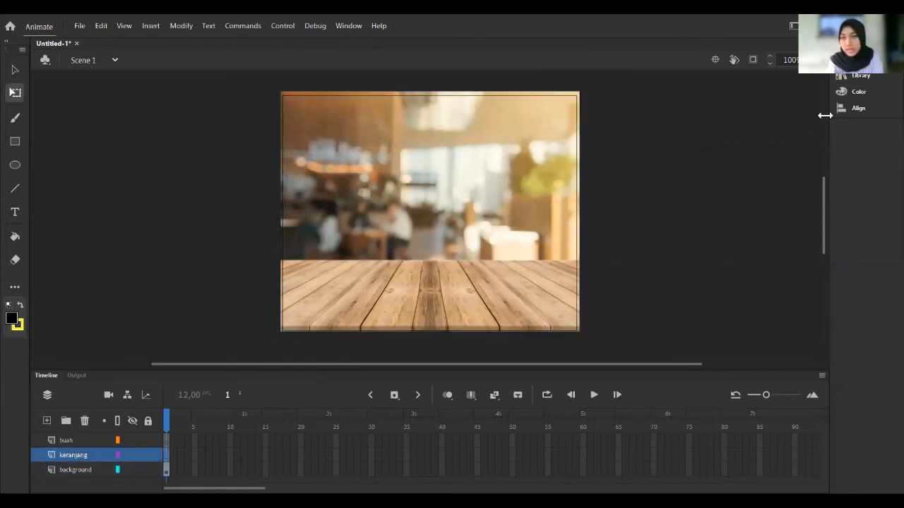
{"action": "left_click", "coordinate": [852, 76]}
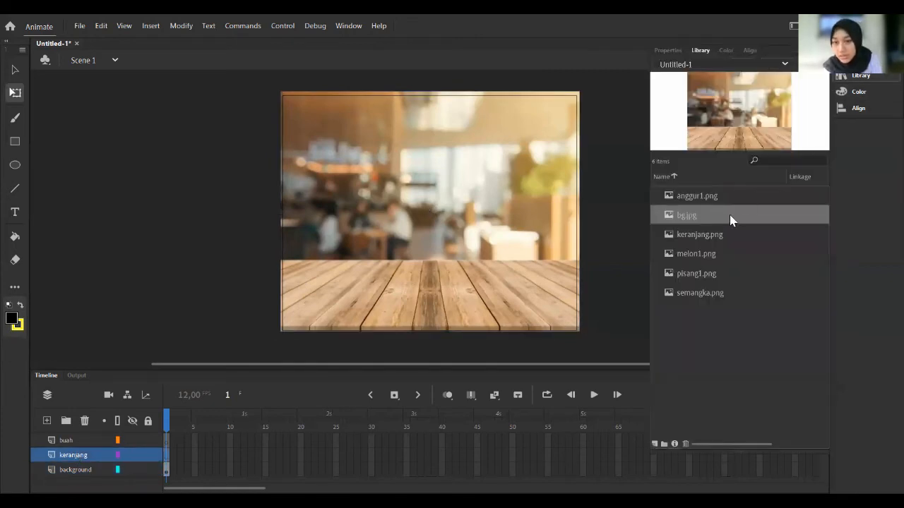
{"action": "left_click_drag", "start_coordinate": [709, 236], "coordinate": [366, 201]}
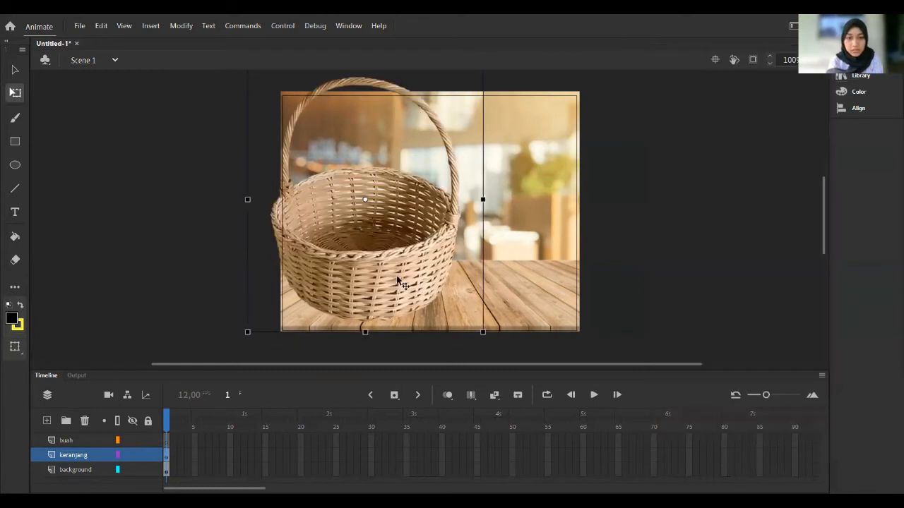
{"action": "left_click_drag", "start_coordinate": [393, 278], "coordinate": [429, 256]}
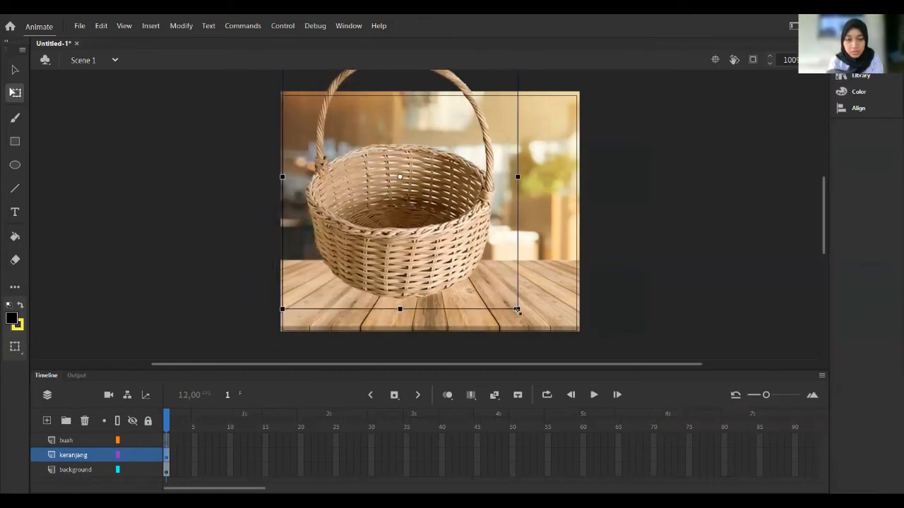
Scale the basket down in height and width and position it on the left part of the wooden table.
{"action": "left_click_drag", "start_coordinate": [516, 308], "coordinate": [518, 268]}
{"action": "left_click_drag", "start_coordinate": [406, 255], "coordinate": [376, 322]}
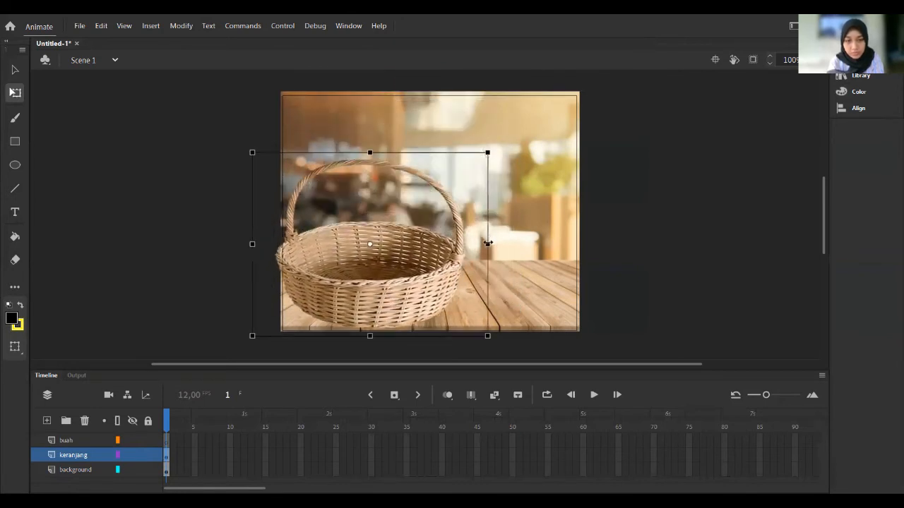
{"action": "left_click_drag", "start_coordinate": [487, 244], "coordinate": [462, 244]}
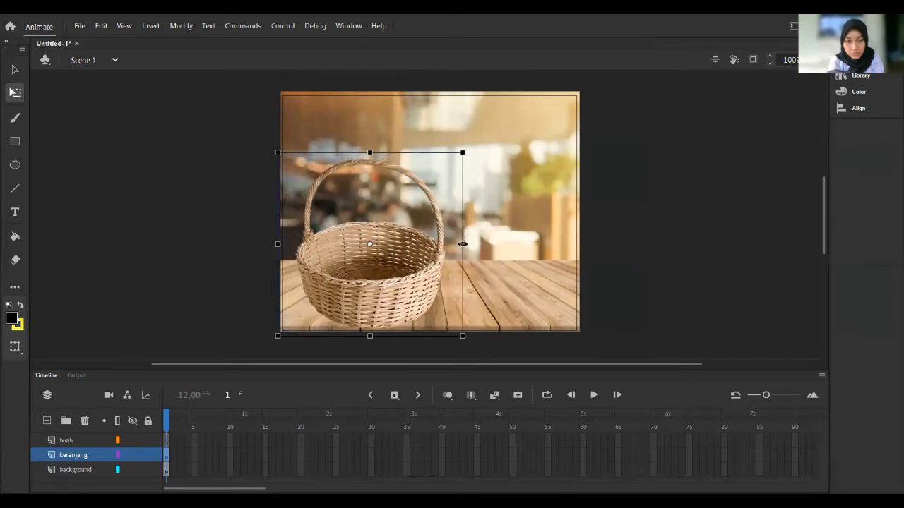
{"action": "left_click_drag", "start_coordinate": [369, 153], "coordinate": [370, 166]}
{"action": "left_click_drag", "start_coordinate": [387, 275], "coordinate": [387, 284]}
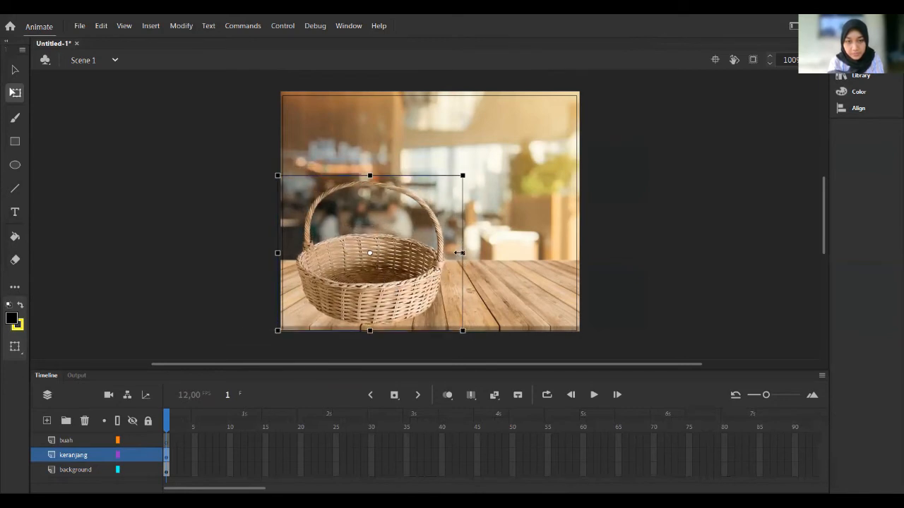
{"action": "left_click_drag", "start_coordinate": [458, 252], "coordinate": [468, 254]}
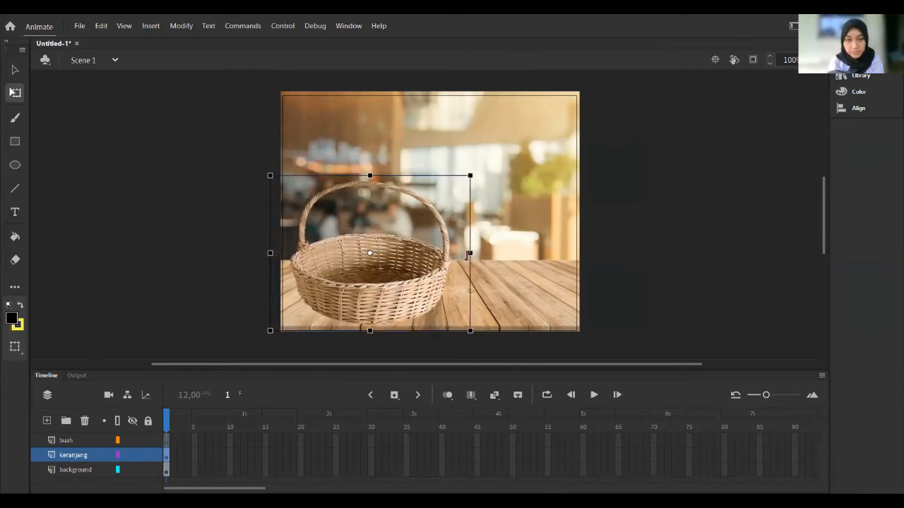
{"action": "left_click", "coordinate": [665, 221]}
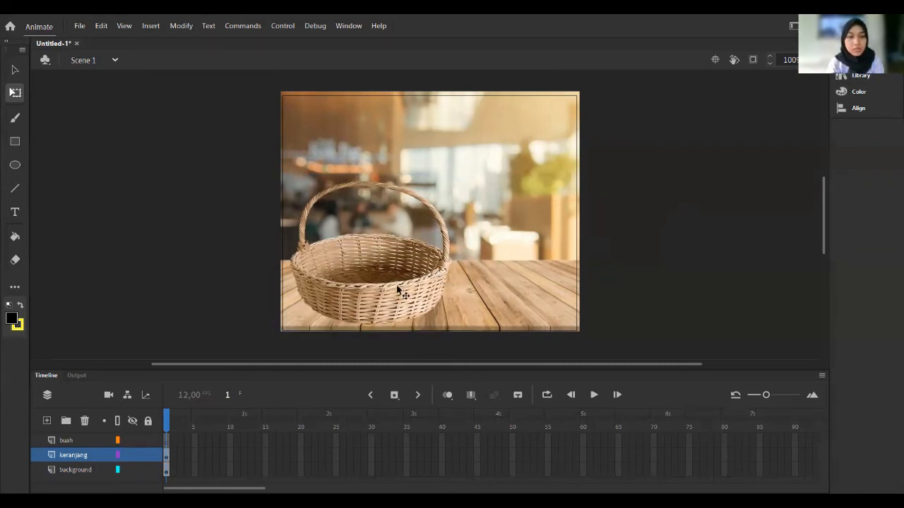
Place semangka.png from the library on the buah layer, shrink it to about half size and set it on the table beside the basket.
{"action": "left_click", "coordinate": [78, 443]}
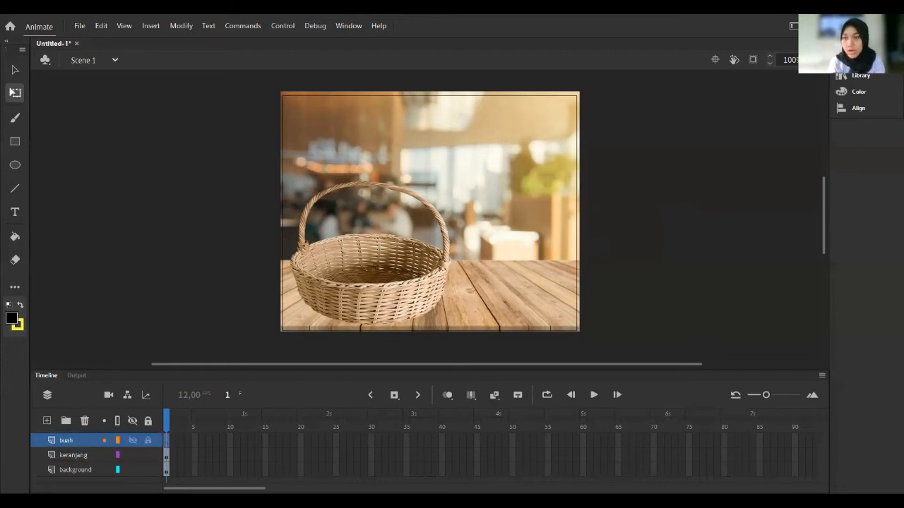
{"action": "left_click", "coordinate": [856, 76]}
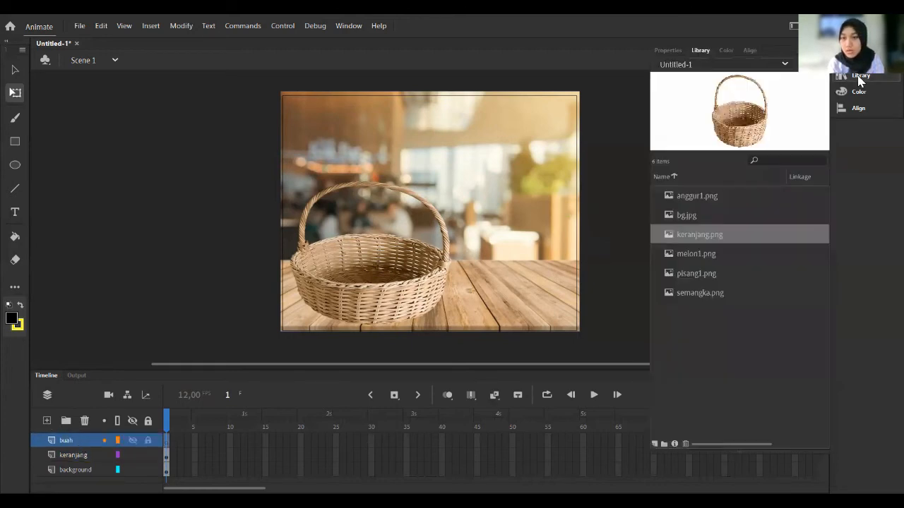
{"action": "left_click", "coordinate": [704, 201]}
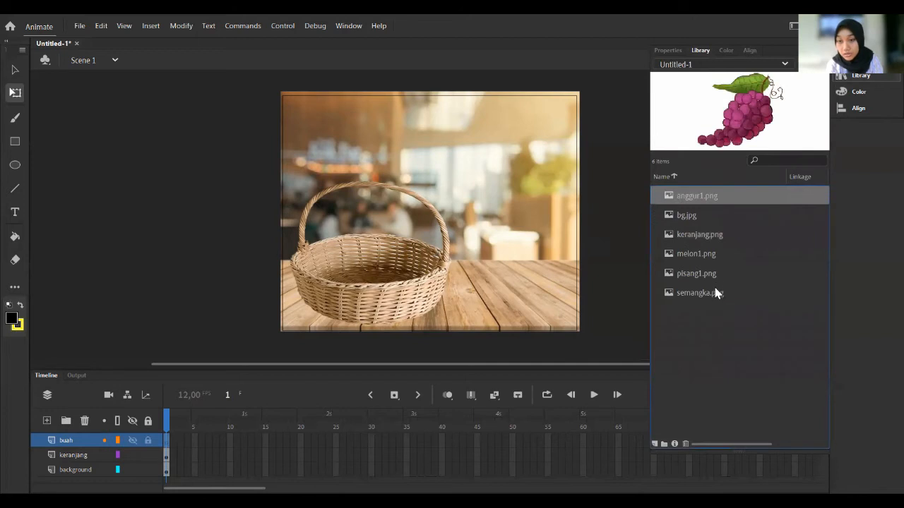
{"action": "left_click_drag", "start_coordinate": [717, 293], "coordinate": [480, 219]}
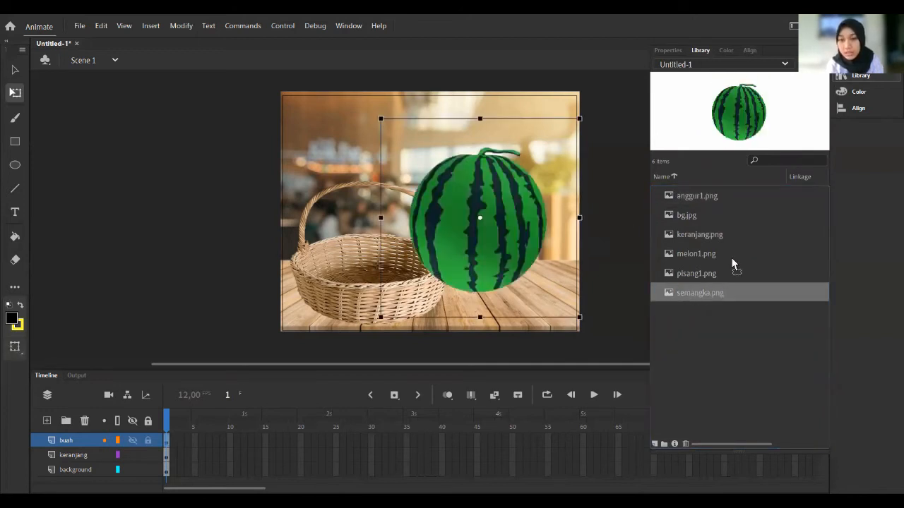
{"action": "left_click", "coordinate": [731, 259]}
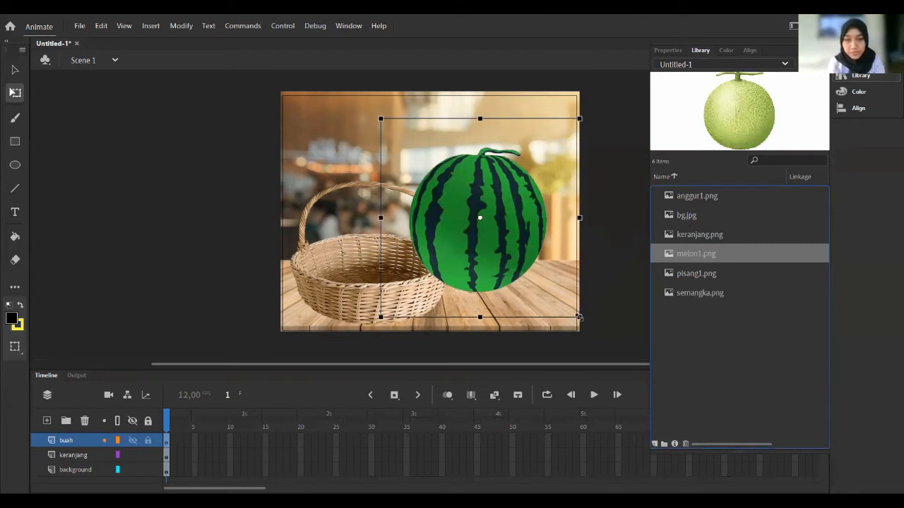
{"action": "left_click_drag", "start_coordinate": [579, 317], "coordinate": [530, 267]}
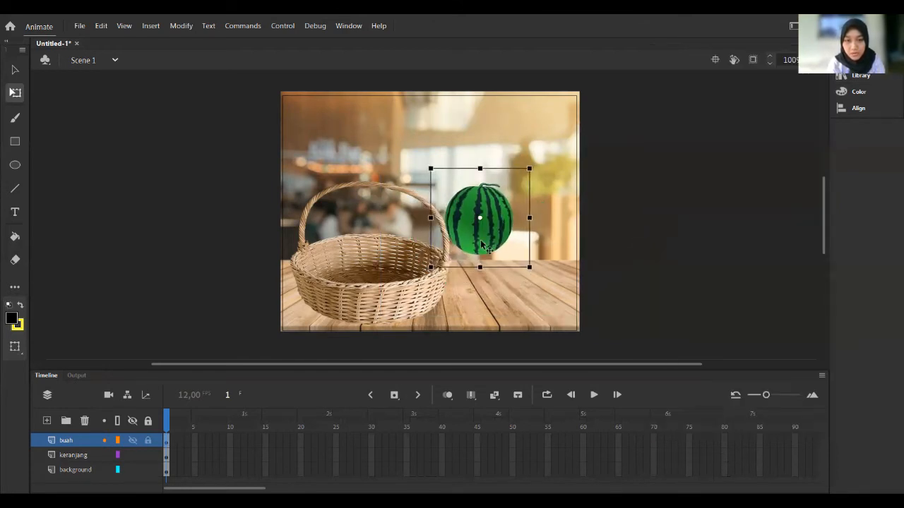
{"action": "left_click_drag", "start_coordinate": [482, 243], "coordinate": [482, 272]}
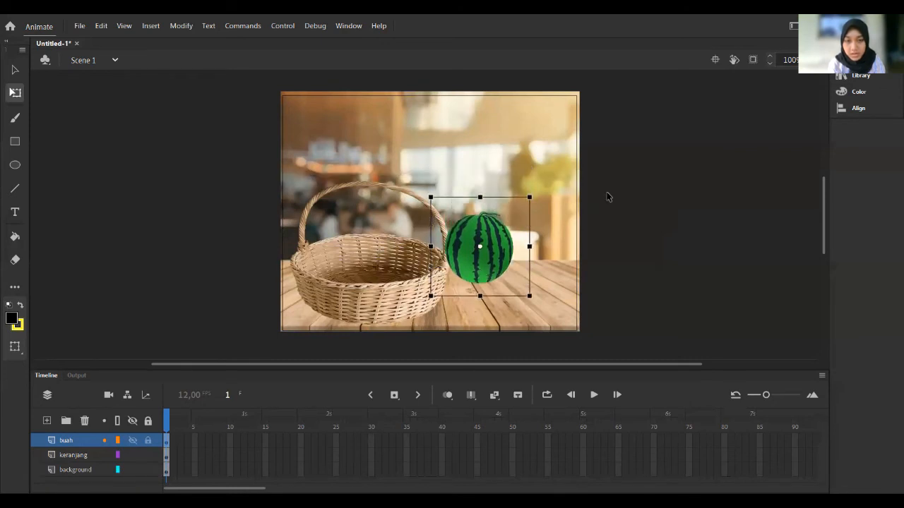
Add melon1.png from the library, scale it down to less than a third and position it on the table right of the watermelon.
{"action": "left_click", "coordinate": [880, 74]}
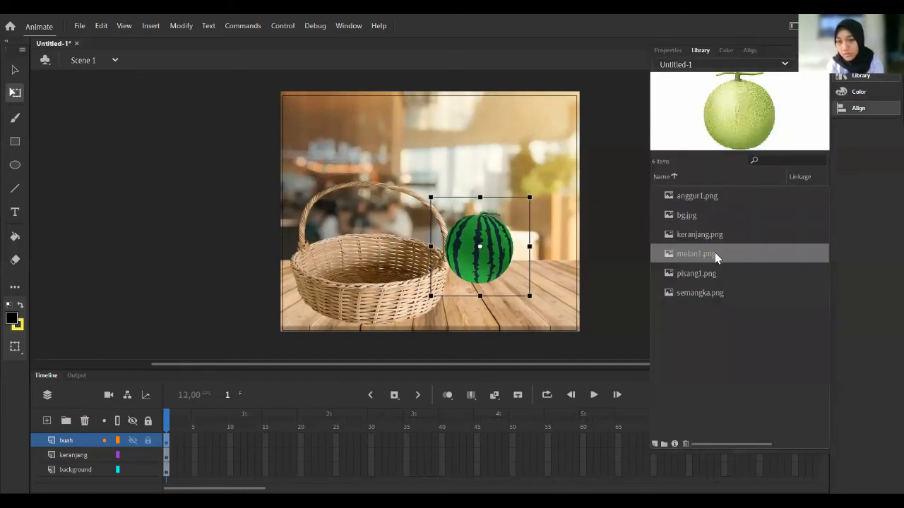
{"action": "left_click_drag", "start_coordinate": [716, 257], "coordinate": [526, 245]}
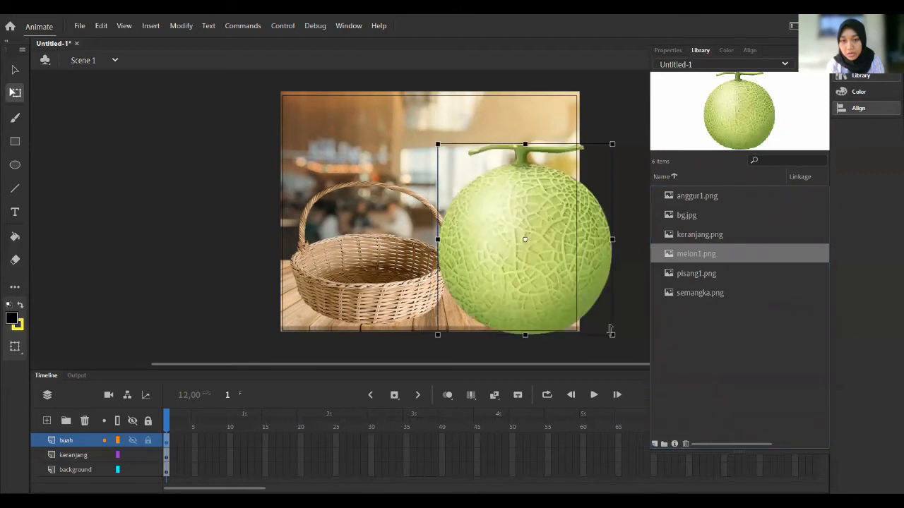
{"action": "left_click_drag", "start_coordinate": [613, 335], "coordinate": [549, 281]}
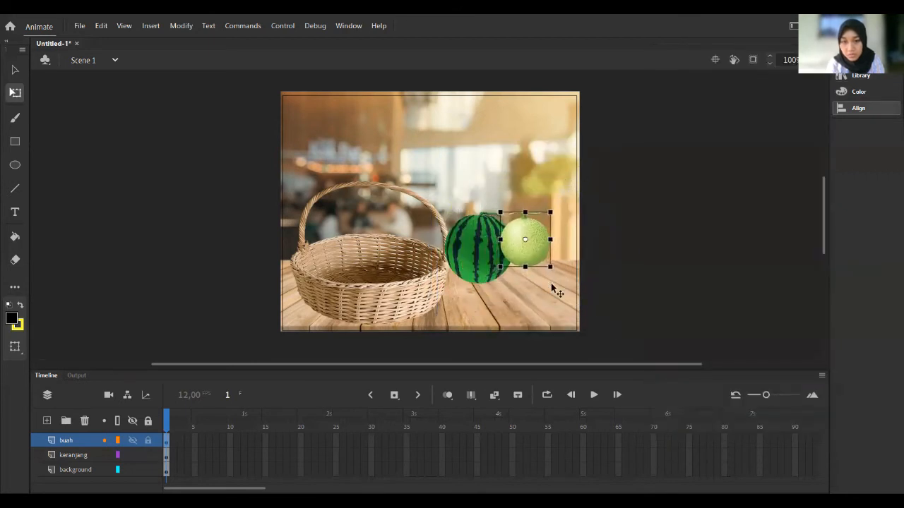
{"action": "left_click_drag", "start_coordinate": [526, 244], "coordinate": [538, 265]}
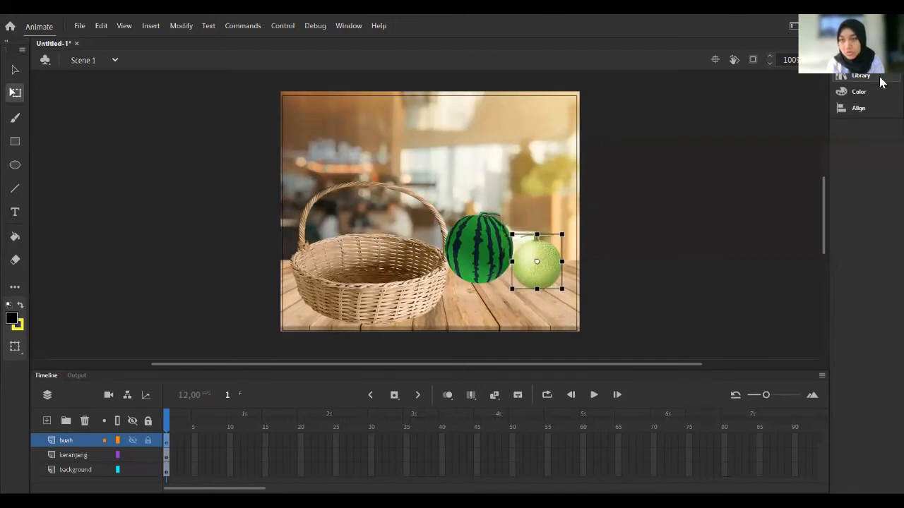
Add anggur1.png from the library, shrink it to about 40 percent and position it in front of the watermelon and melon.
{"action": "left_click", "coordinate": [858, 75]}
{"action": "left_click_drag", "start_coordinate": [711, 200], "coordinate": [488, 274]}
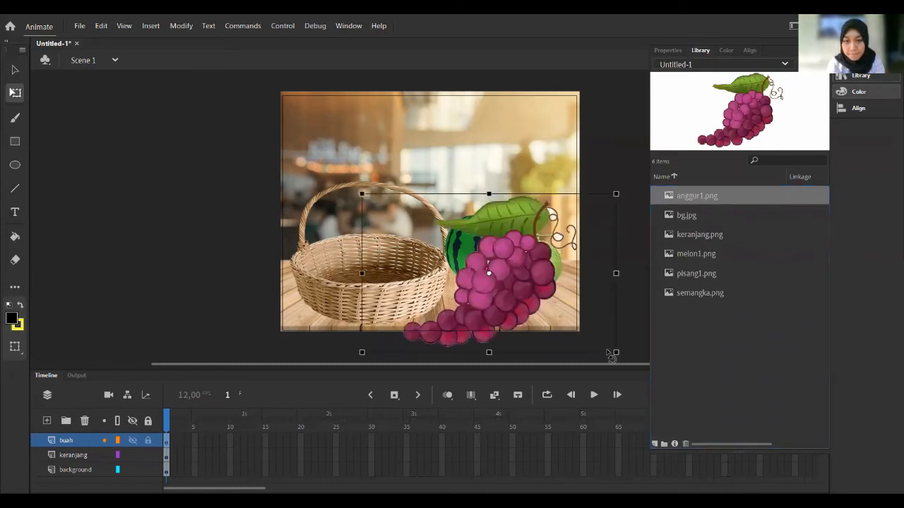
{"action": "left_click_drag", "start_coordinate": [613, 349], "coordinate": [552, 308]}
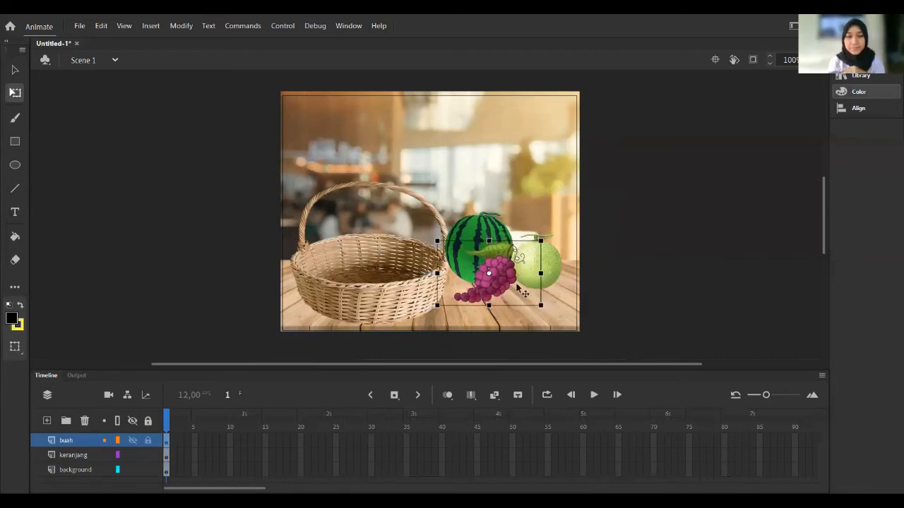
{"action": "left_click_drag", "start_coordinate": [506, 278], "coordinate": [511, 287]}
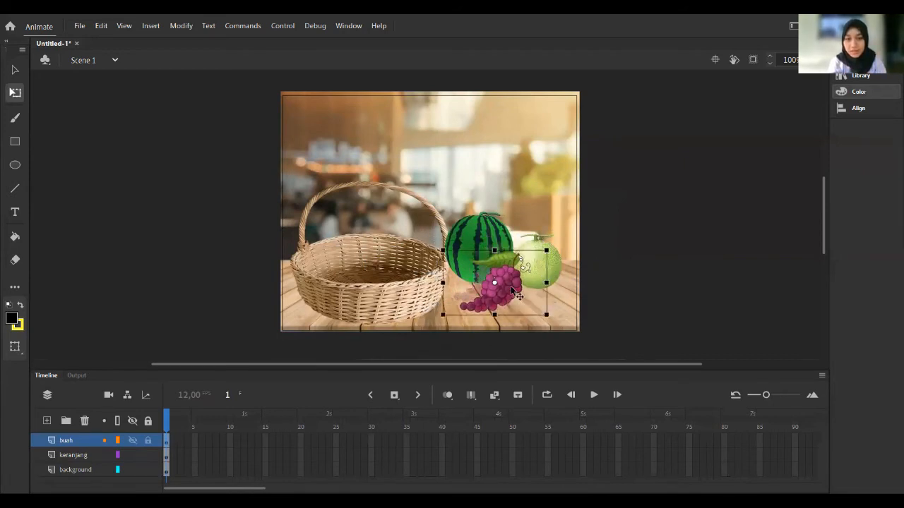
{"action": "left_click", "coordinate": [656, 228]}
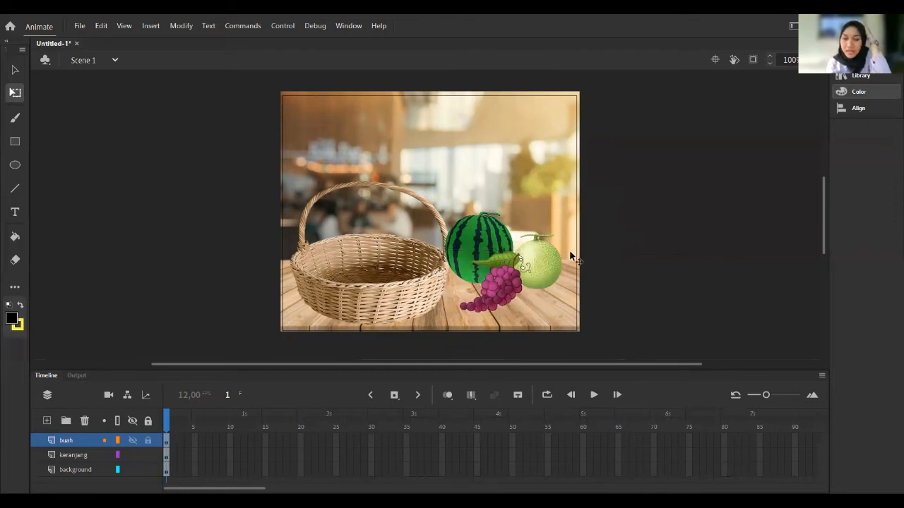
Convert the watermelon image to a Movie Clip symbol named semangka.
{"action": "left_click", "coordinate": [478, 245]}
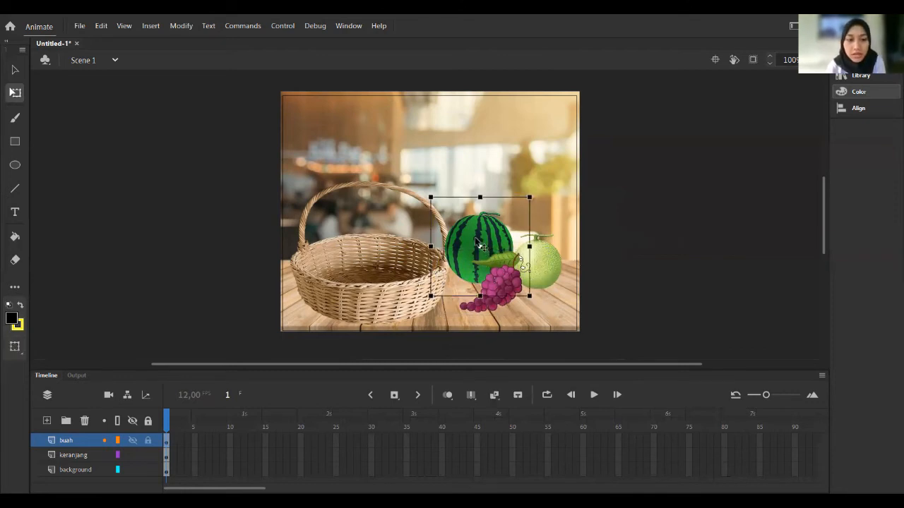
{"action": "right_click", "coordinate": [477, 243]}
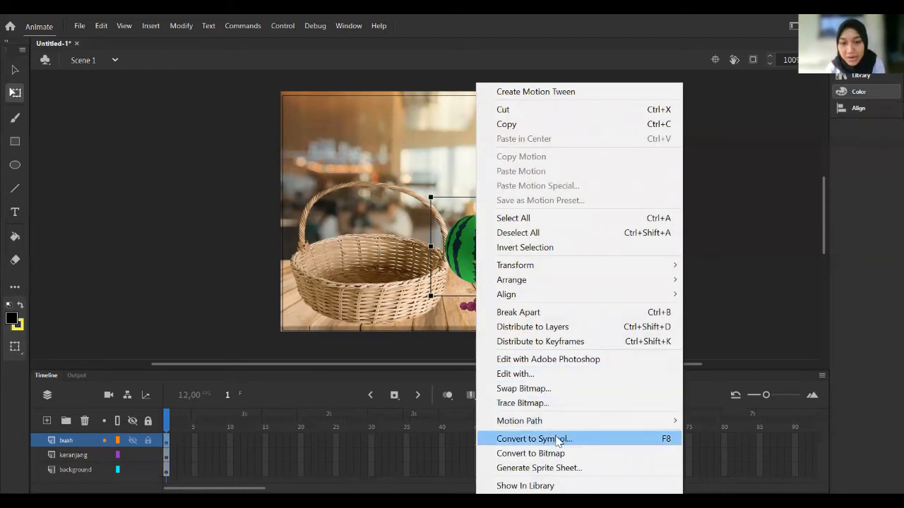
{"action": "left_click", "coordinate": [558, 439]}
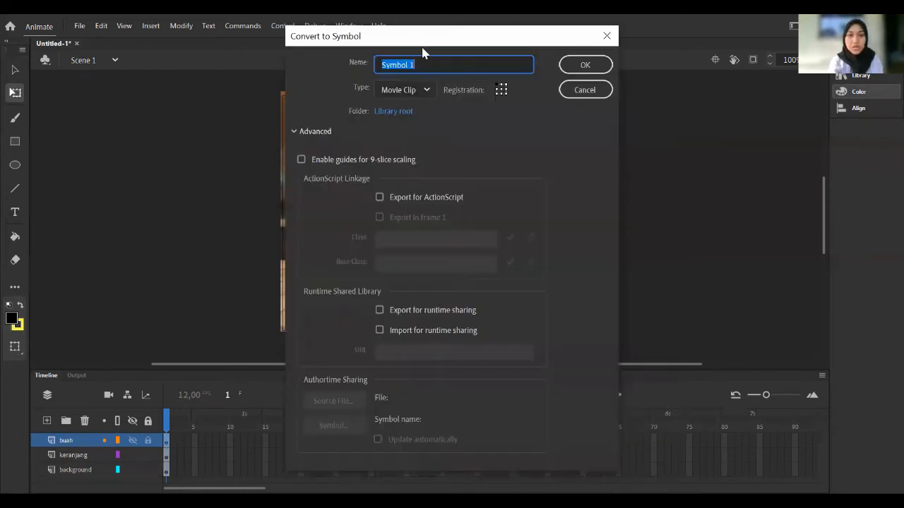
{"action": "type", "text": "semangka"}
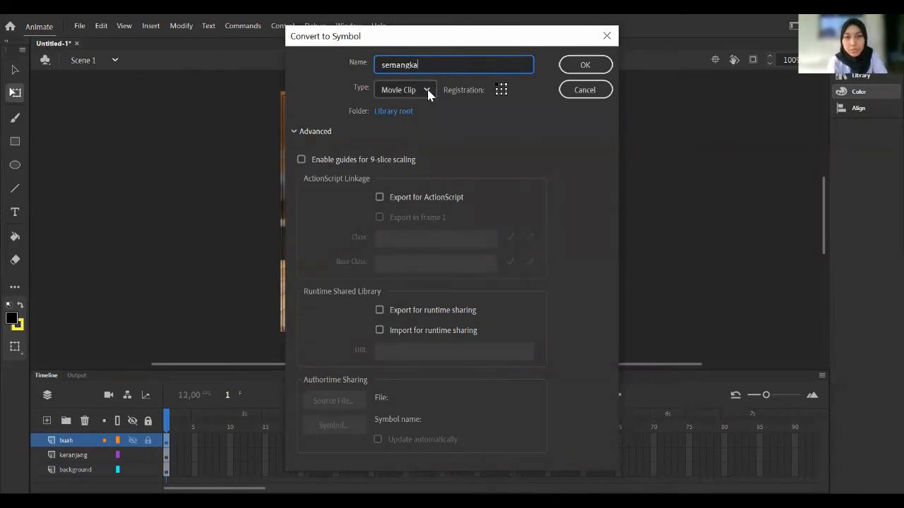
{"action": "left_click", "coordinate": [593, 67]}
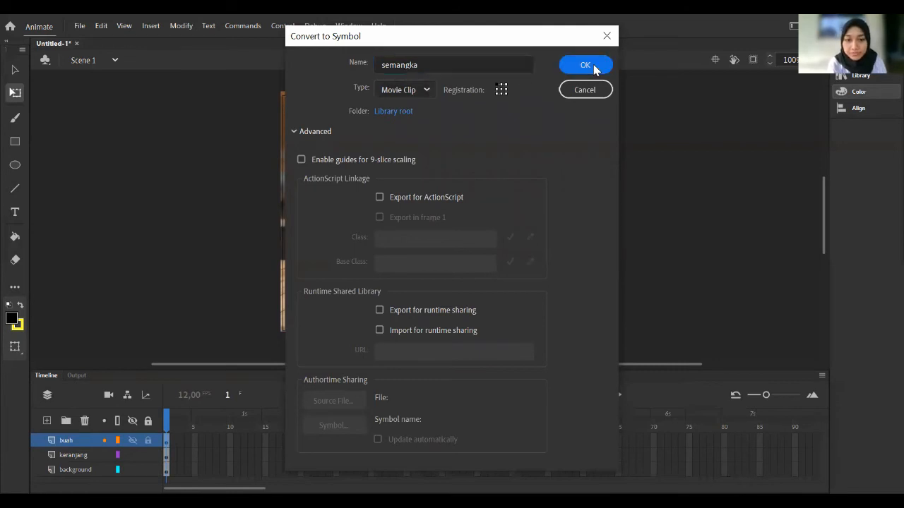
Convert the melon image to a Movie Clip symbol named melon with its registration point at the center.
{"action": "left_click", "coordinate": [491, 300]}
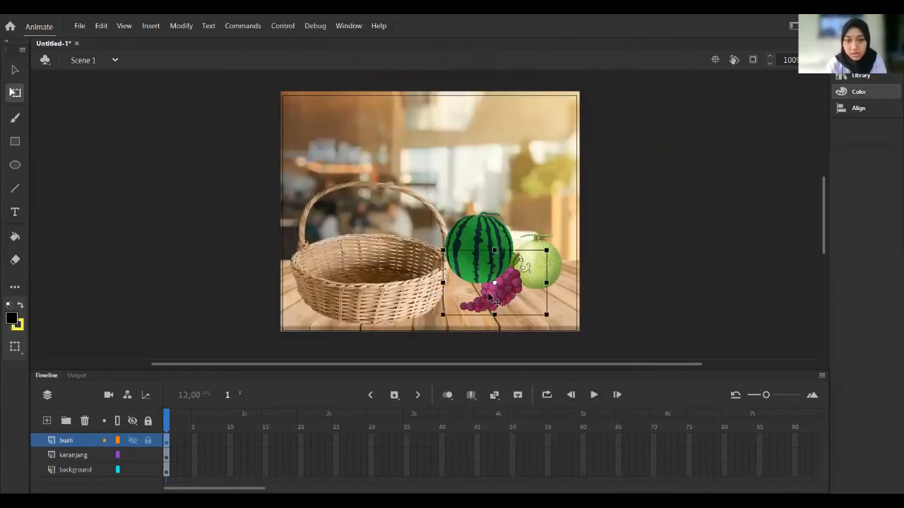
{"action": "key", "text": "Escape"}
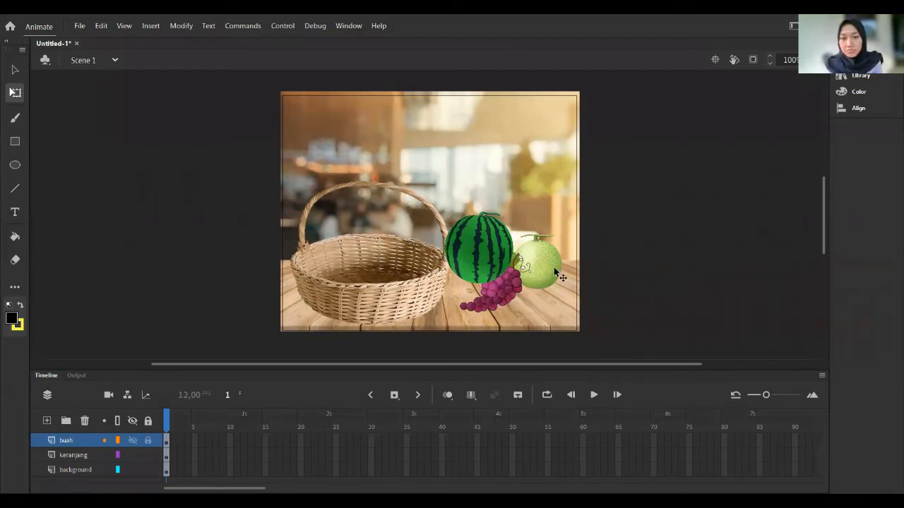
{"action": "left_click", "coordinate": [555, 274]}
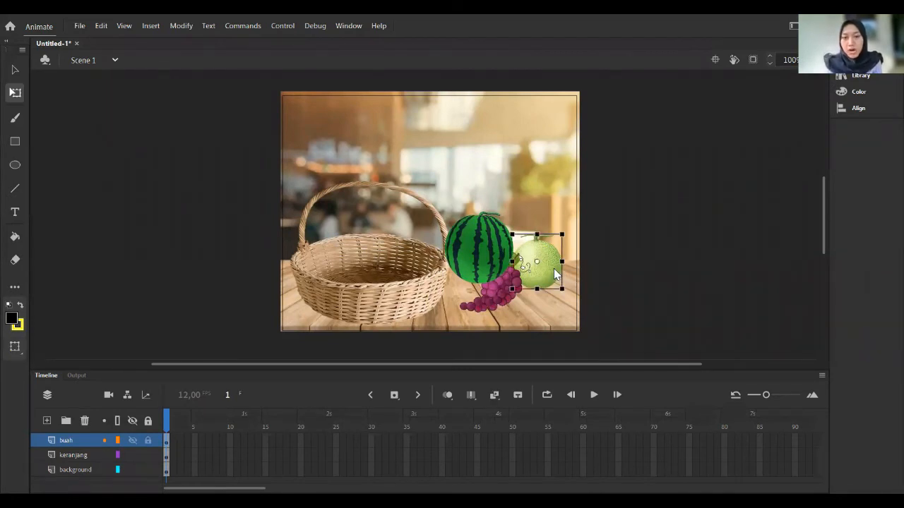
{"action": "right_click", "coordinate": [554, 275]}
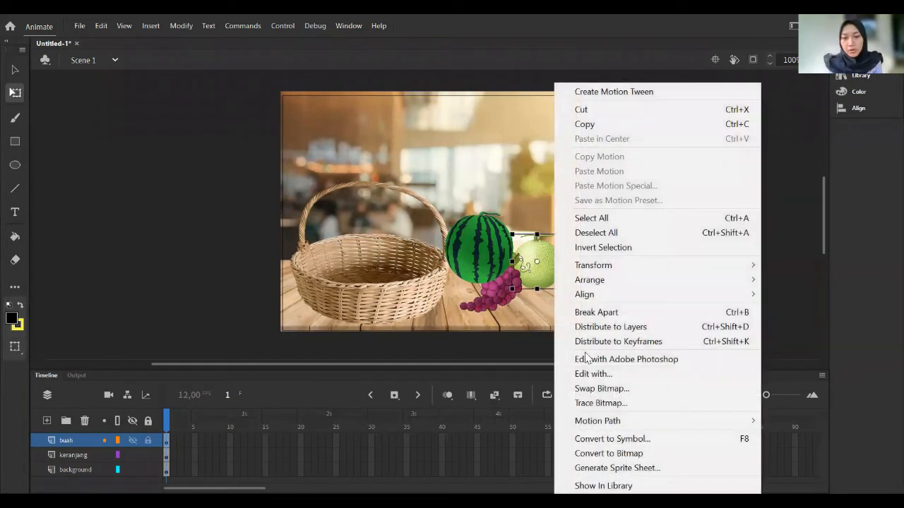
{"action": "left_click", "coordinate": [613, 439]}
{"action": "type", "text": "melon"}
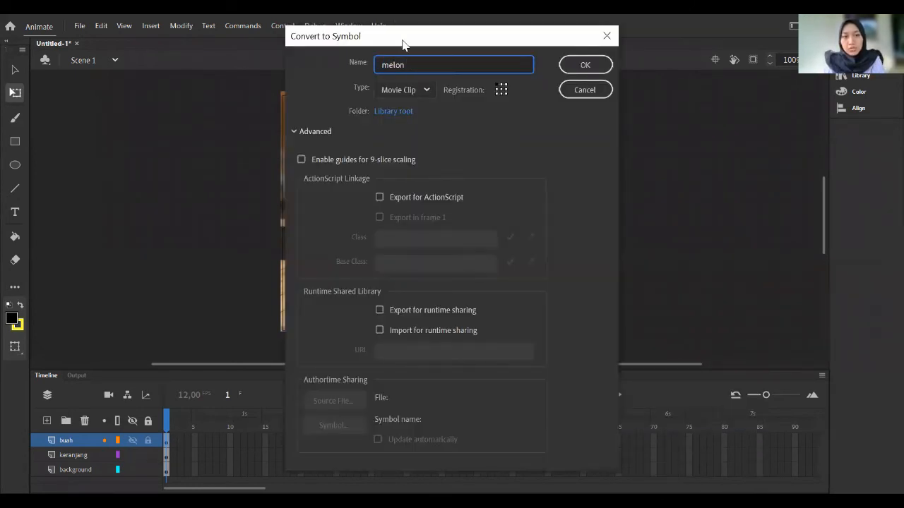
{"action": "left_click", "coordinate": [503, 93]}
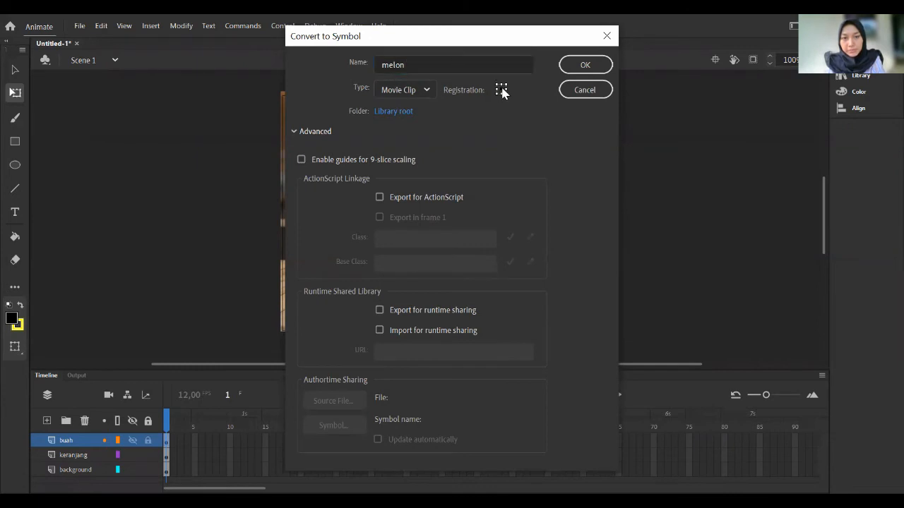
{"action": "left_click", "coordinate": [565, 70]}
Convert the grape image to a Movie Clip symbol named anggur.
{"action": "left_click", "coordinate": [489, 305]}
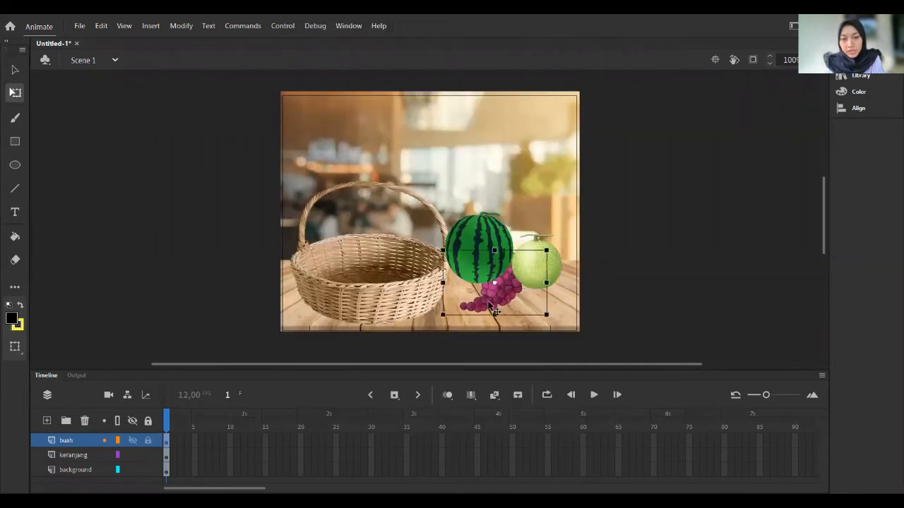
{"action": "right_click", "coordinate": [488, 304]}
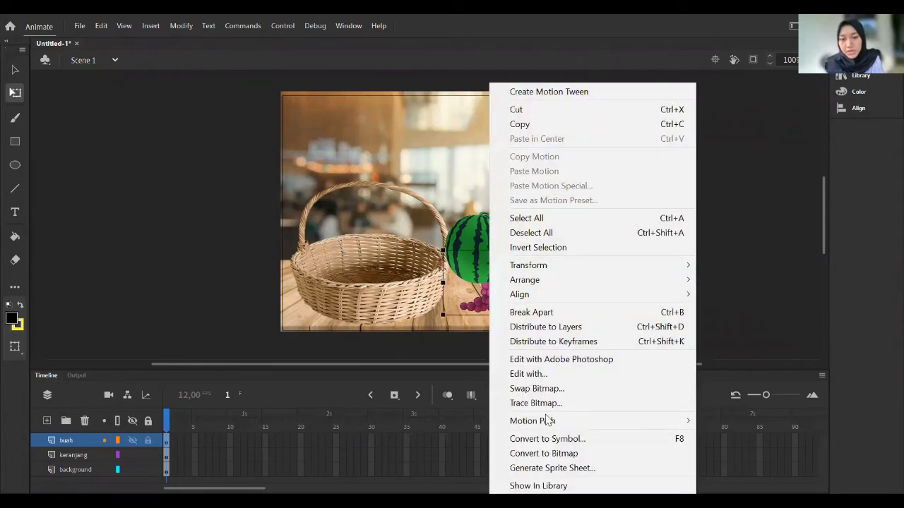
{"action": "left_click", "coordinate": [554, 440]}
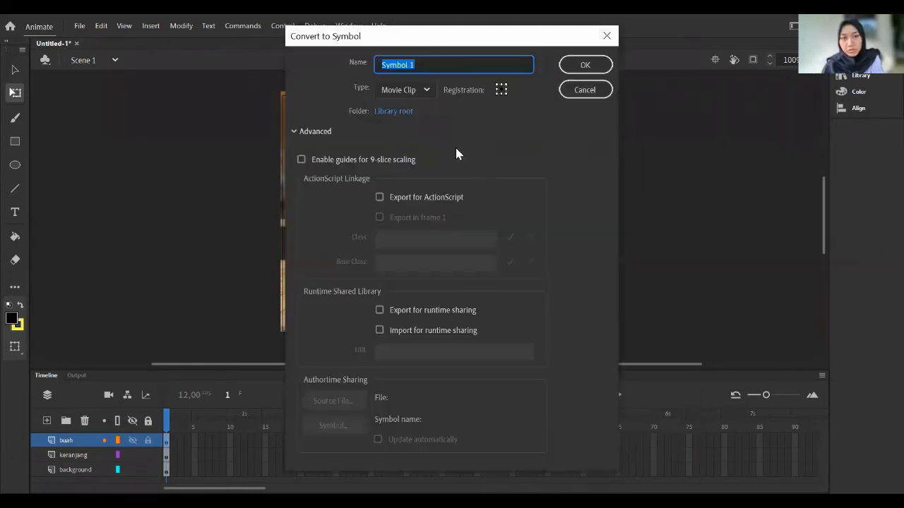
{"action": "type", "text": "anggur"}
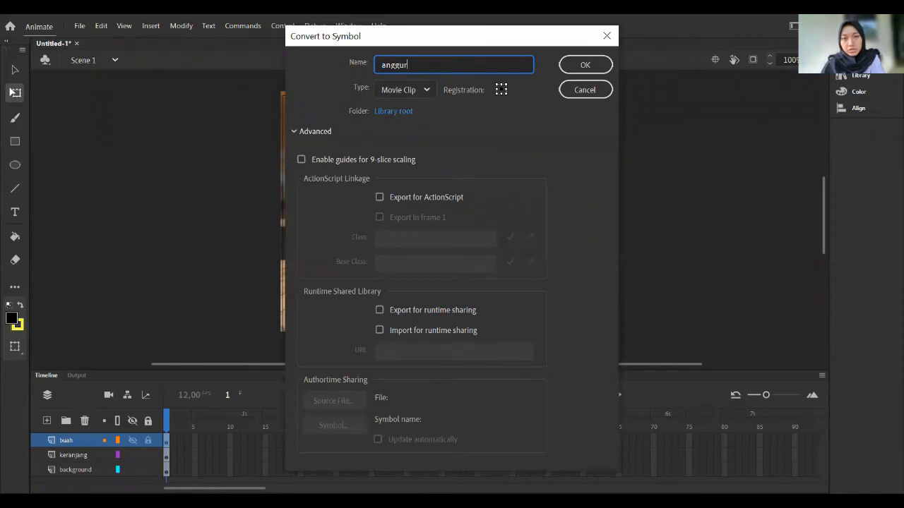
{"action": "left_click", "coordinate": [573, 72]}
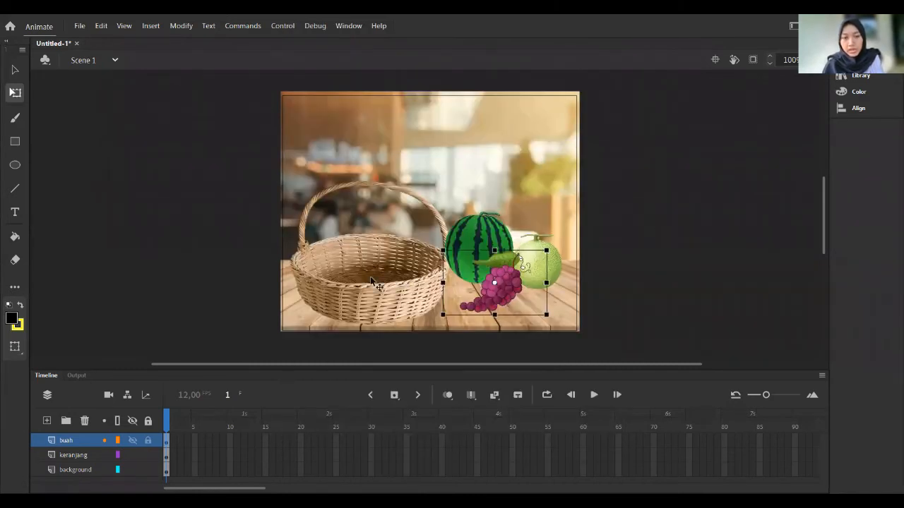
Convert the basket image to a Movie Clip symbol named keranjang.
{"action": "left_click", "coordinate": [372, 280]}
{"action": "right_click", "coordinate": [370, 276]}
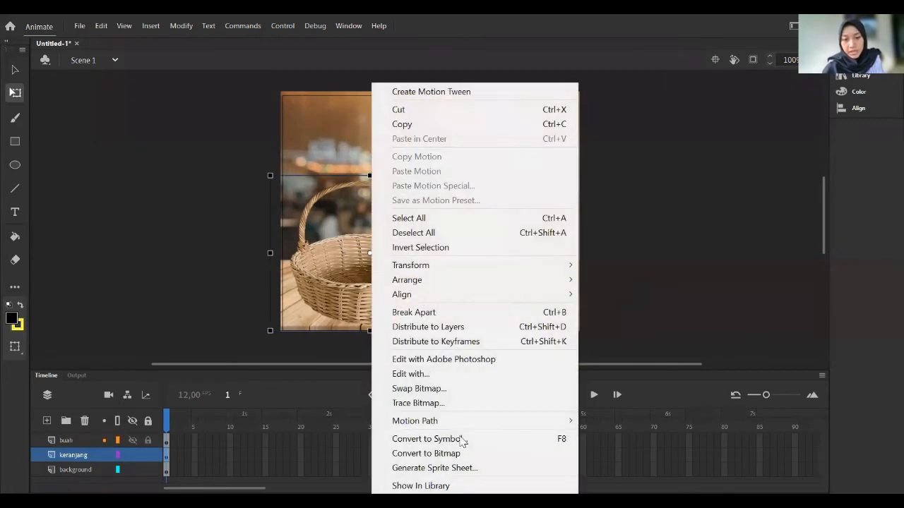
{"action": "left_click", "coordinate": [461, 438]}
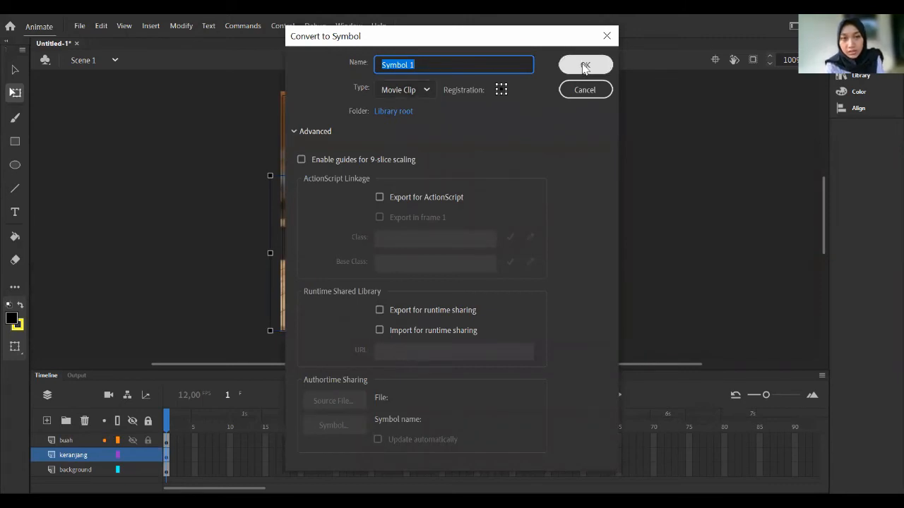
{"action": "type", "text": "keranjang"}
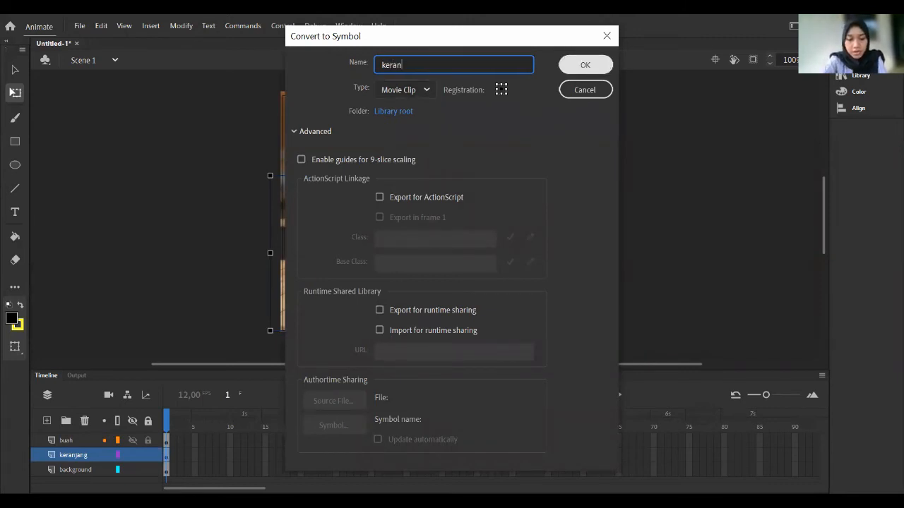
{"action": "left_click", "coordinate": [582, 66]}
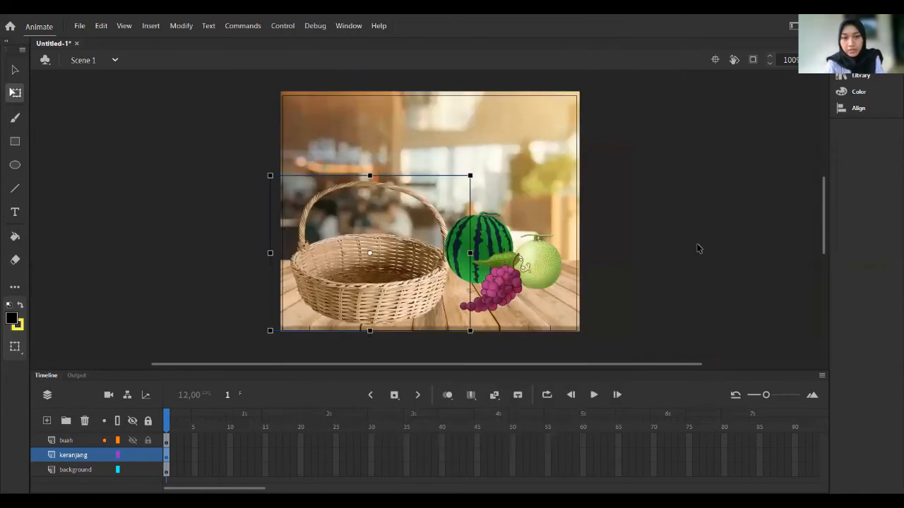
Give the watermelon movie clip on the buah layer the instance name semangka.
{"action": "left_click", "coordinate": [697, 248]}
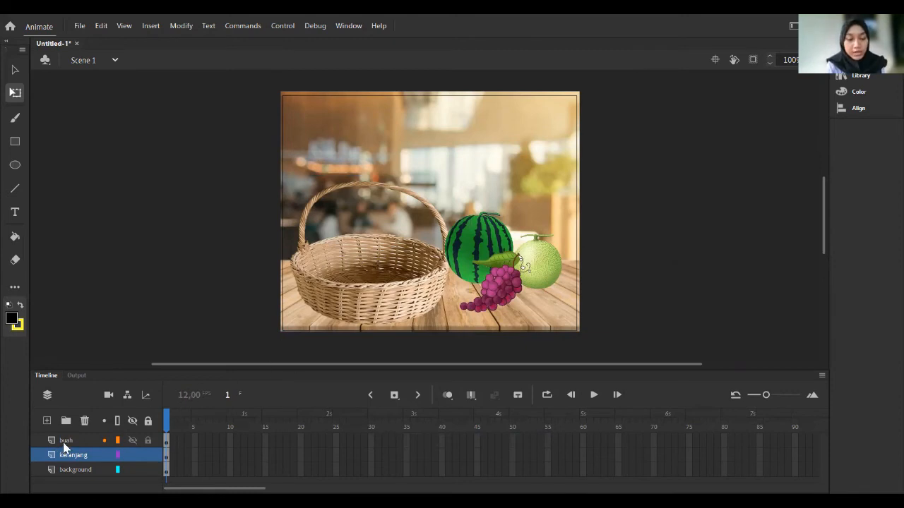
{"action": "left_click", "coordinate": [64, 442]}
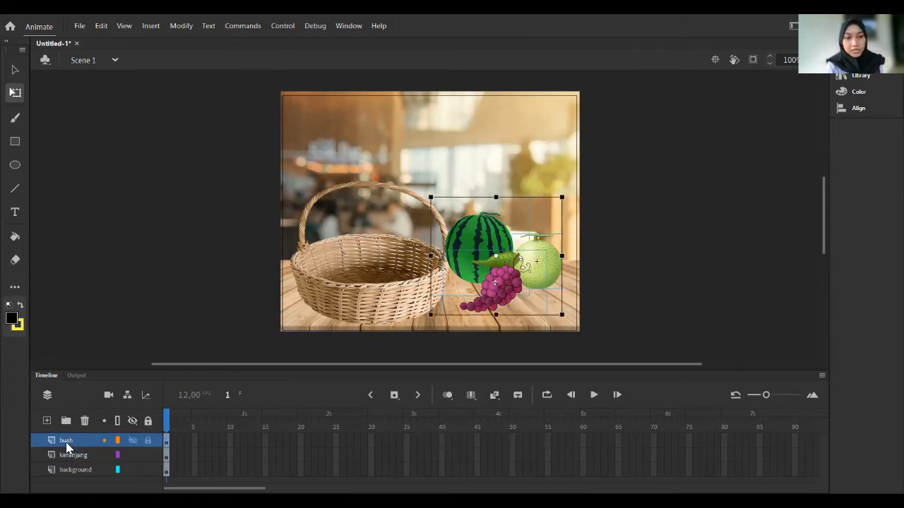
{"action": "left_click", "coordinate": [651, 242]}
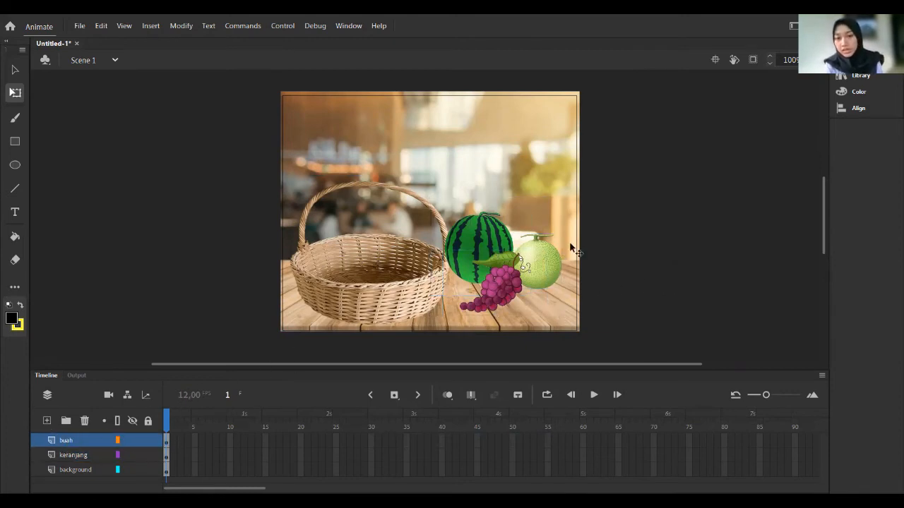
{"action": "left_click", "coordinate": [492, 238]}
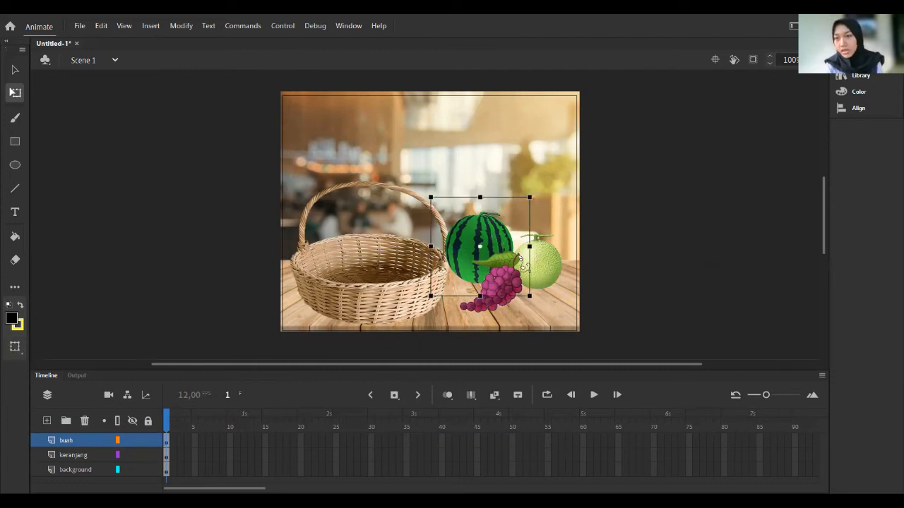
{"action": "left_click", "coordinate": [860, 59]}
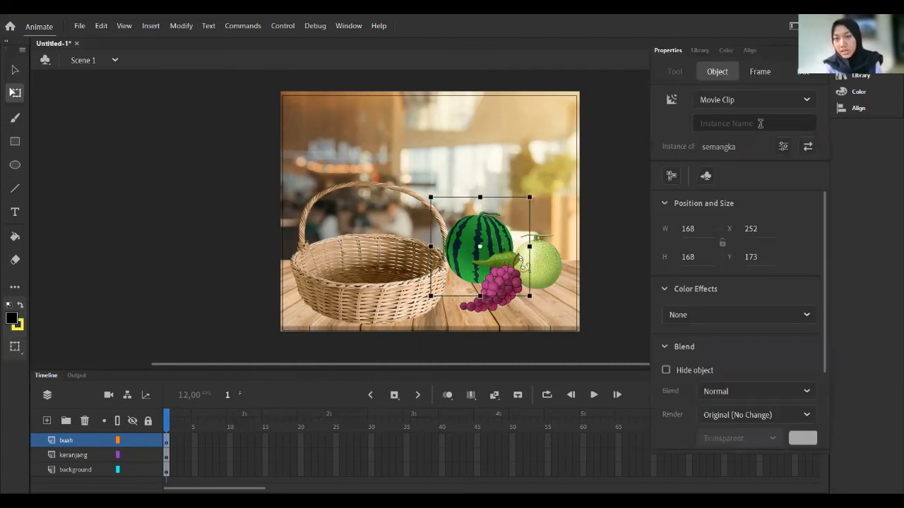
{"action": "left_click", "coordinate": [760, 123]}
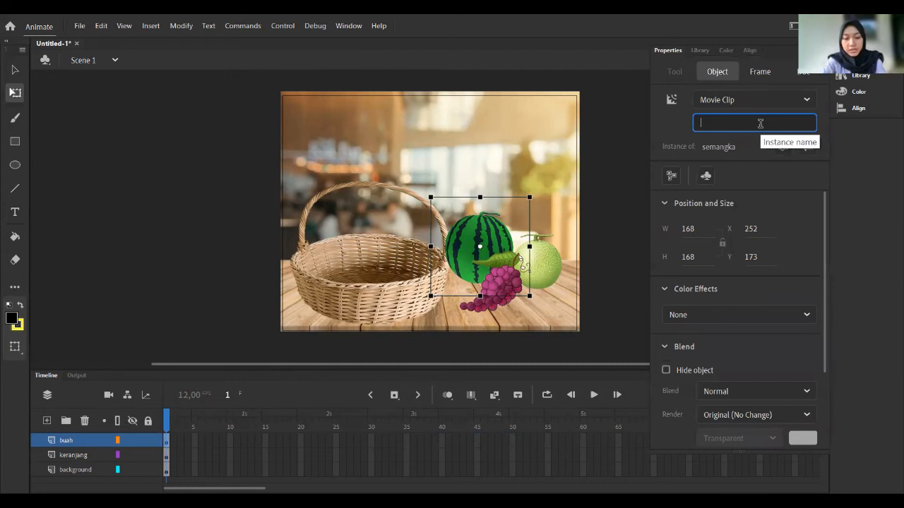
{"action": "type", "text": "semang"}
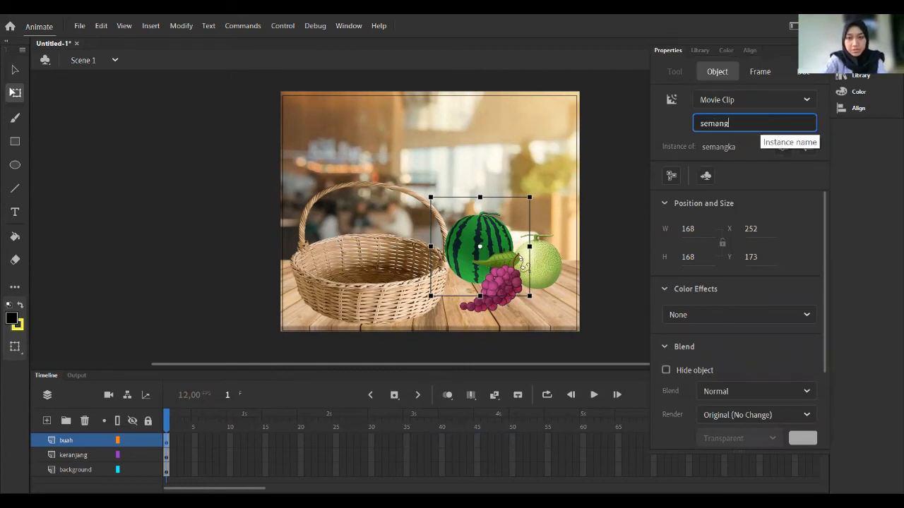
{"action": "type", "text": "ka"}
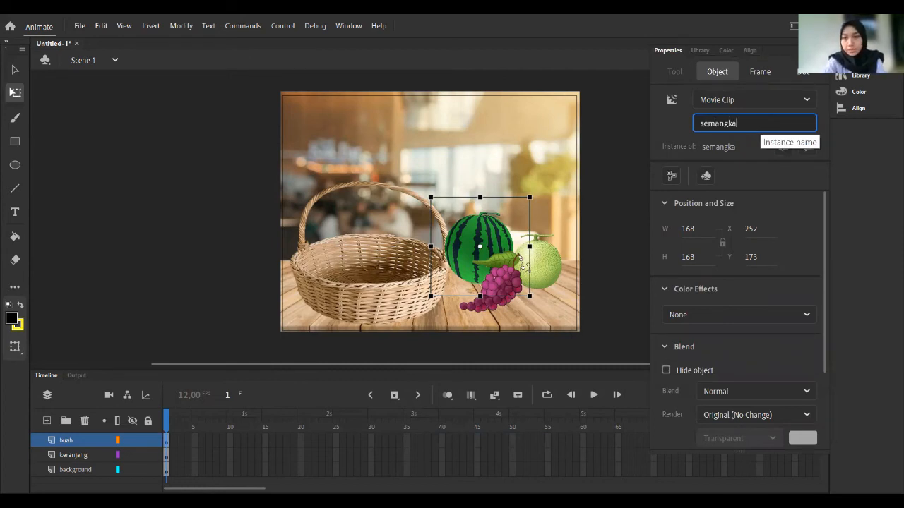
Give the melon movie clip the instance name melon and the grape movie clip the instance name anggur.
{"action": "left_click", "coordinate": [554, 261]}
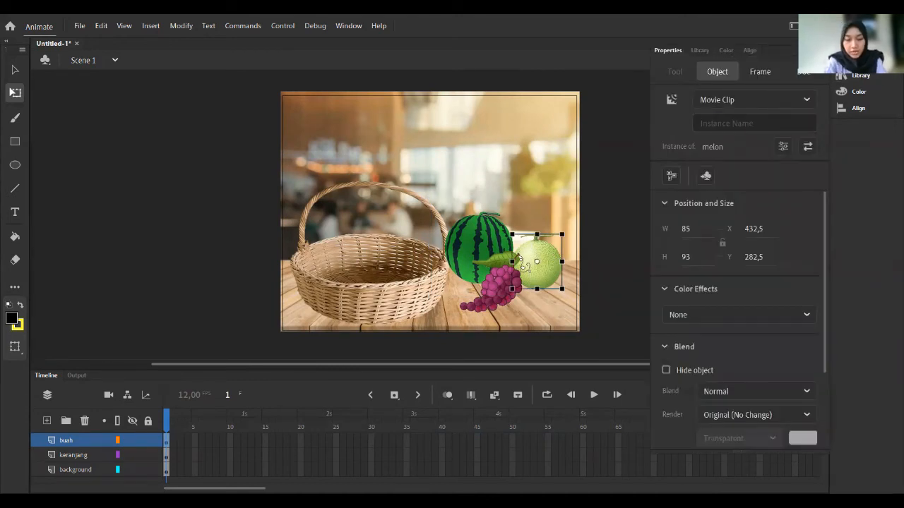
{"action": "left_click", "coordinate": [751, 123]}
{"action": "type", "text": "melon"}
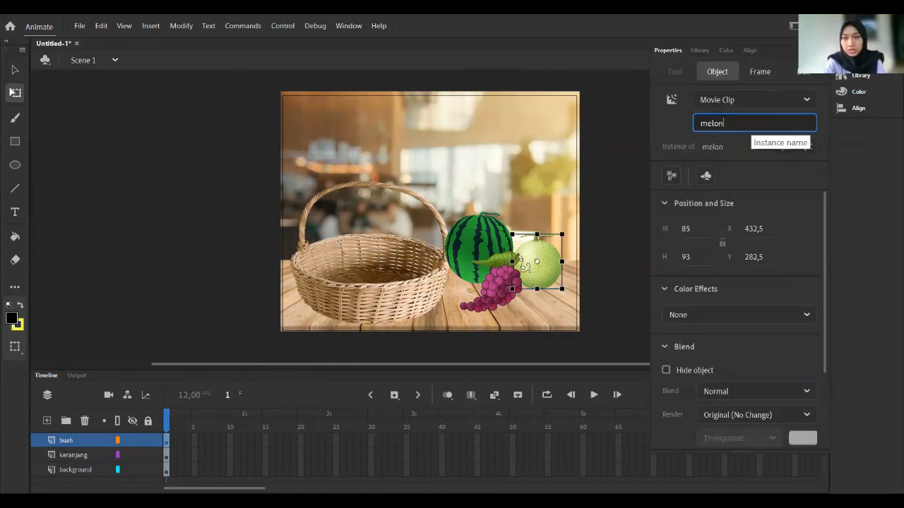
{"action": "left_click", "coordinate": [494, 307]}
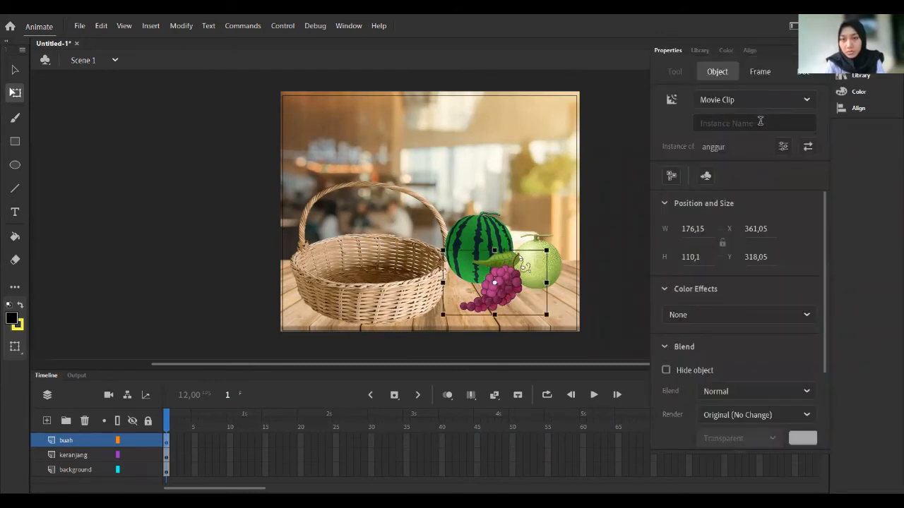
{"action": "left_click", "coordinate": [760, 121]}
{"action": "type", "text": "anggur"}
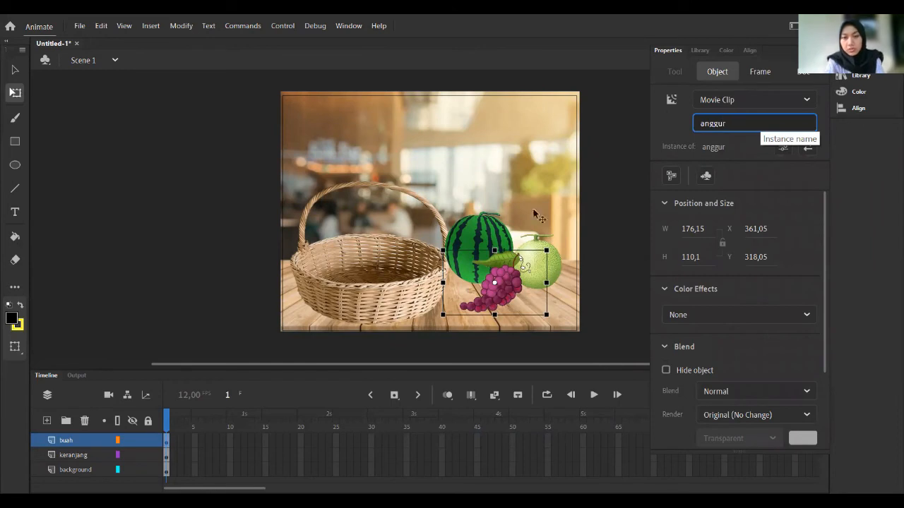
Give the basket movie clip the instance name keranjang.
{"action": "left_click", "coordinate": [353, 310]}
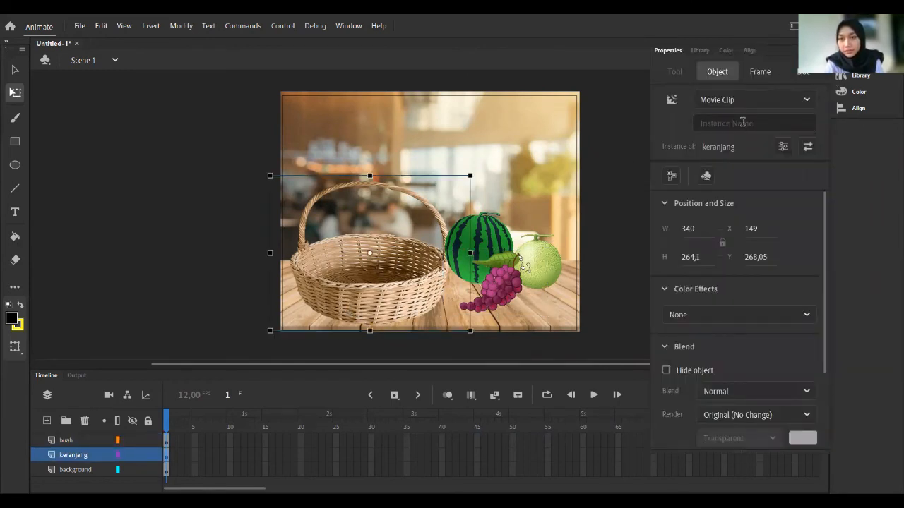
{"action": "left_click", "coordinate": [753, 124]}
{"action": "type", "text": "keranjang"}
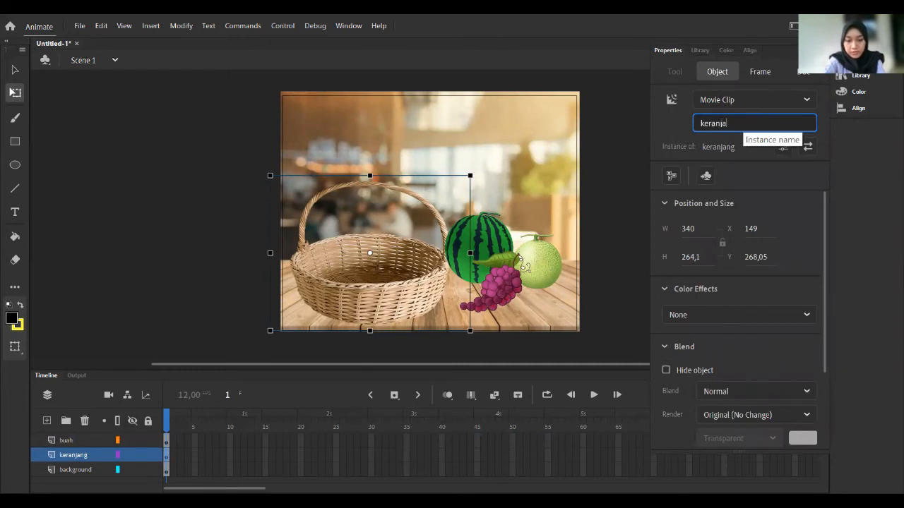
{"action": "left_click", "coordinate": [638, 149]}
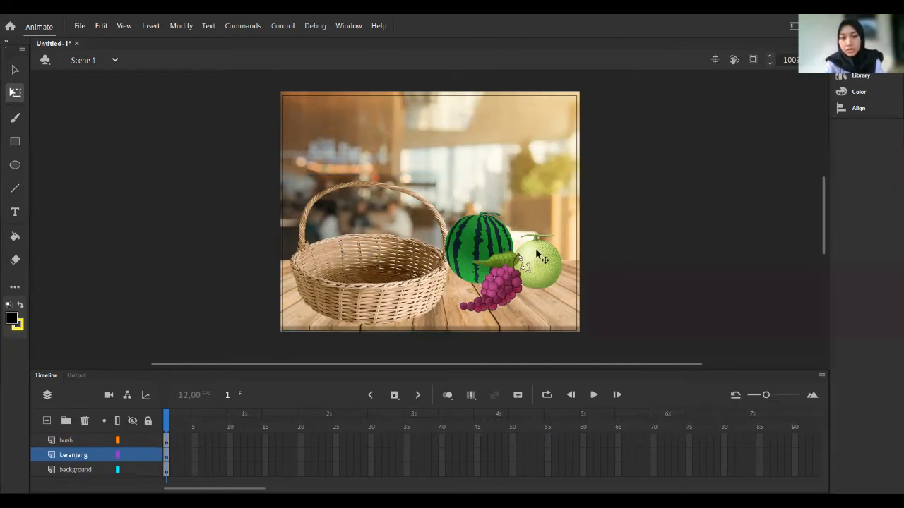
{"action": "left_click", "coordinate": [463, 250]}
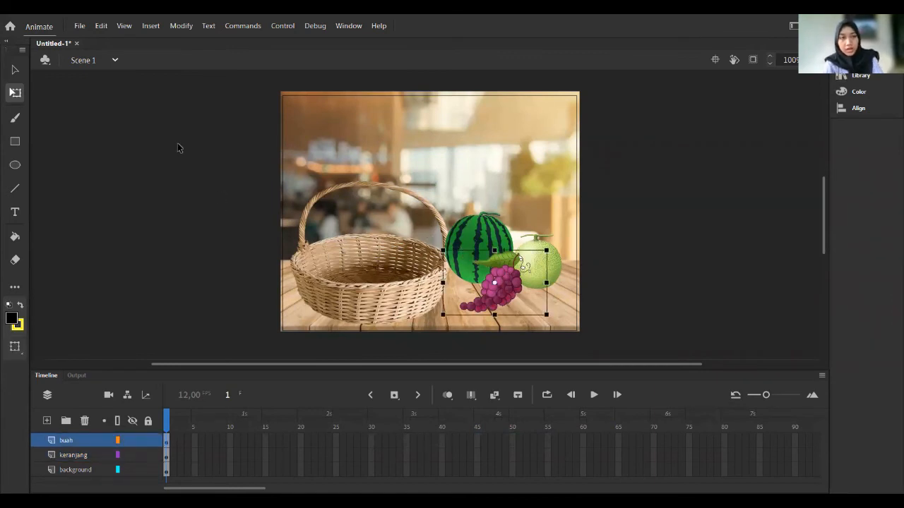
{"action": "left_click", "coordinate": [80, 26]}
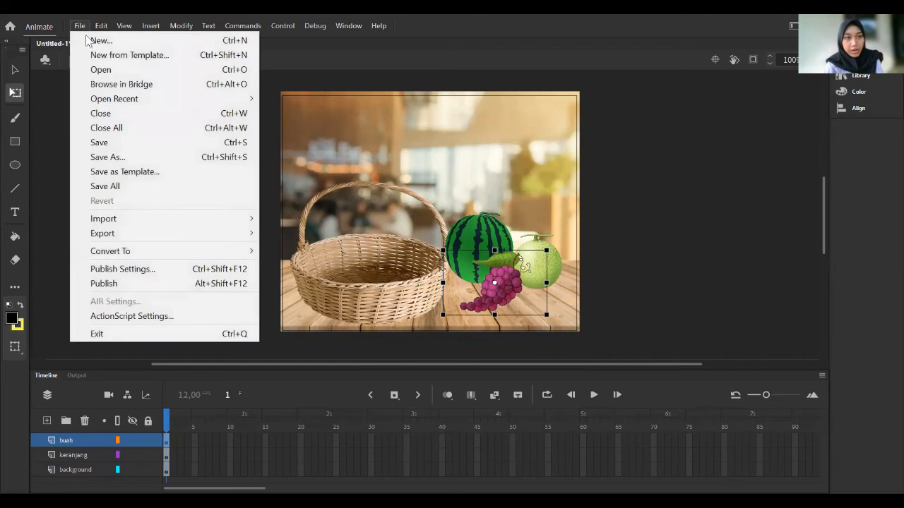
{"action": "left_click", "coordinate": [88, 40]}
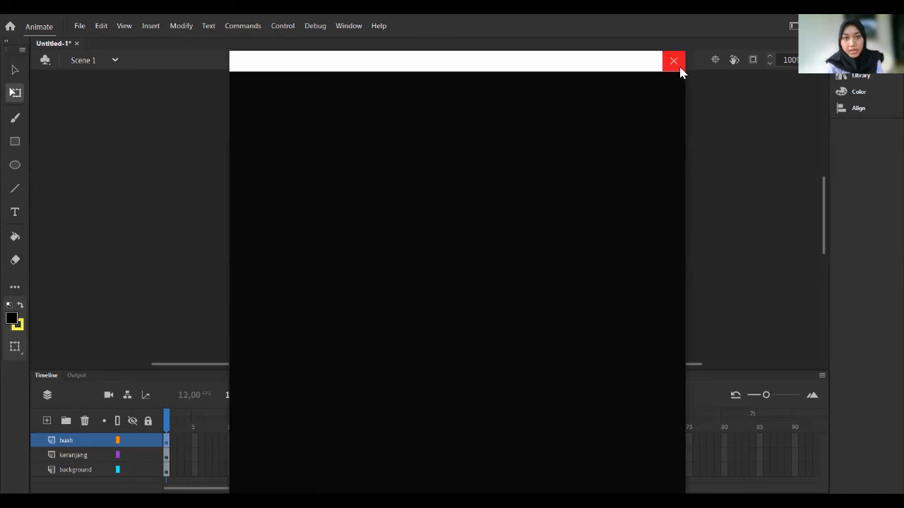
{"action": "left_click", "coordinate": [677, 68]}
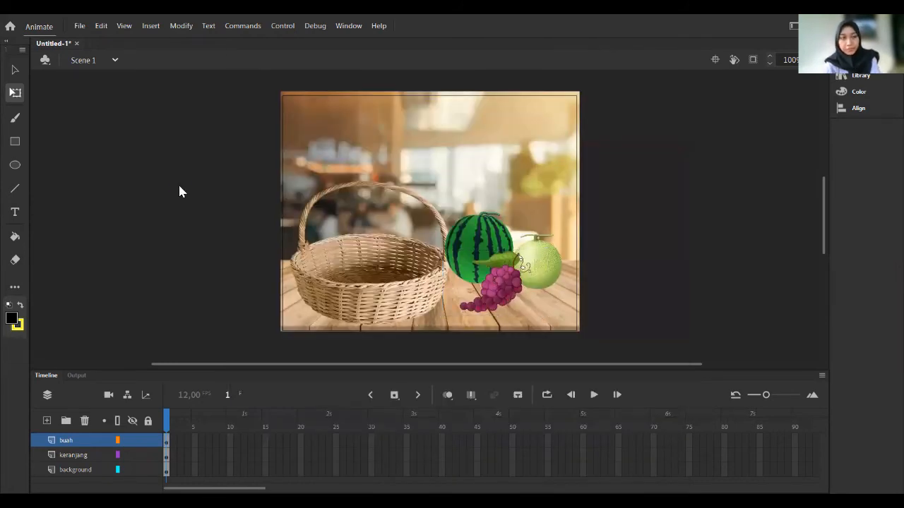
Save the document as an Animate Document named latihan in the PAM_P2 folder on the Perkuliahan (E:) drive.
{"action": "key", "text": "ctrl+s"}
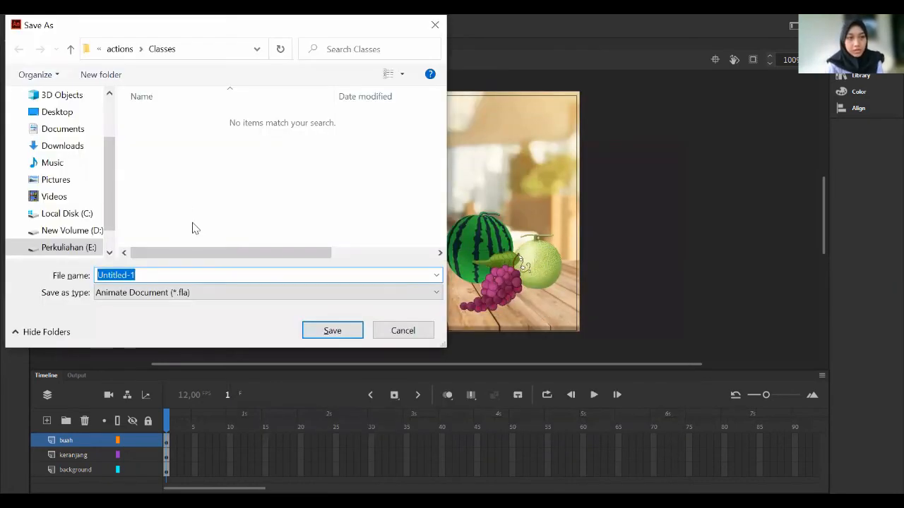
{"action": "left_click", "coordinate": [120, 51]}
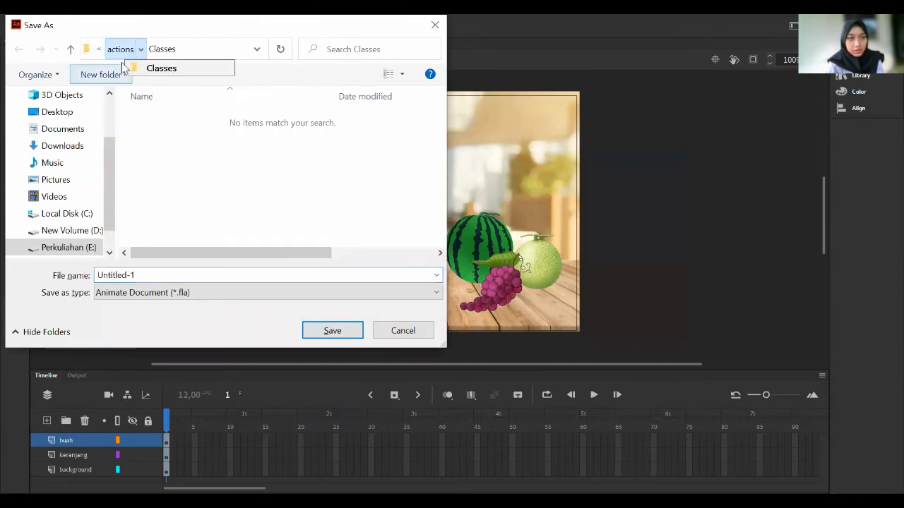
{"action": "left_click", "coordinate": [99, 49]}
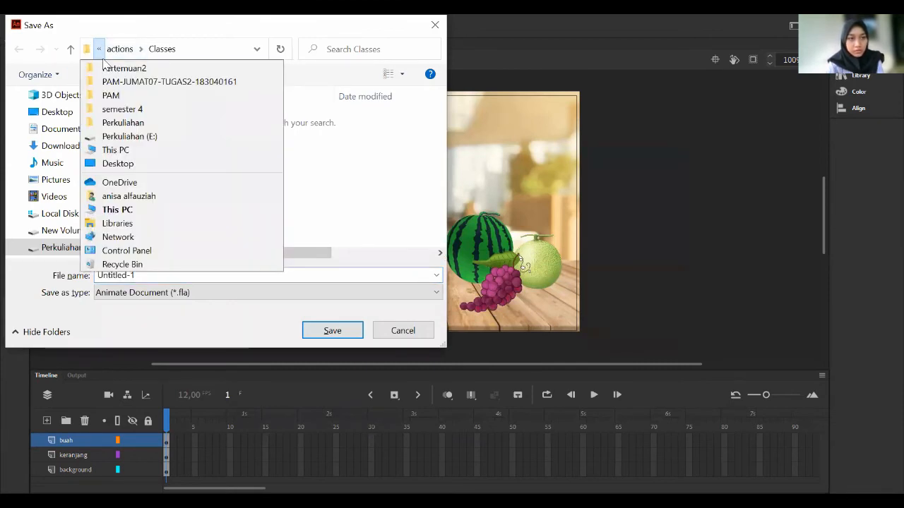
{"action": "left_click", "coordinate": [116, 94]}
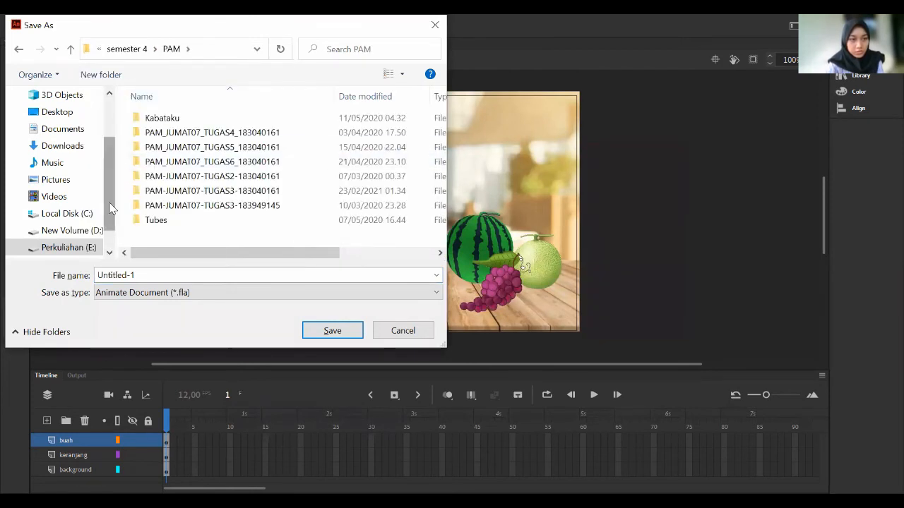
{"action": "scroll", "coordinate": [110, 208], "scroll_direction": "down", "scroll_amount": 1}
{"action": "left_click", "coordinate": [80, 214]}
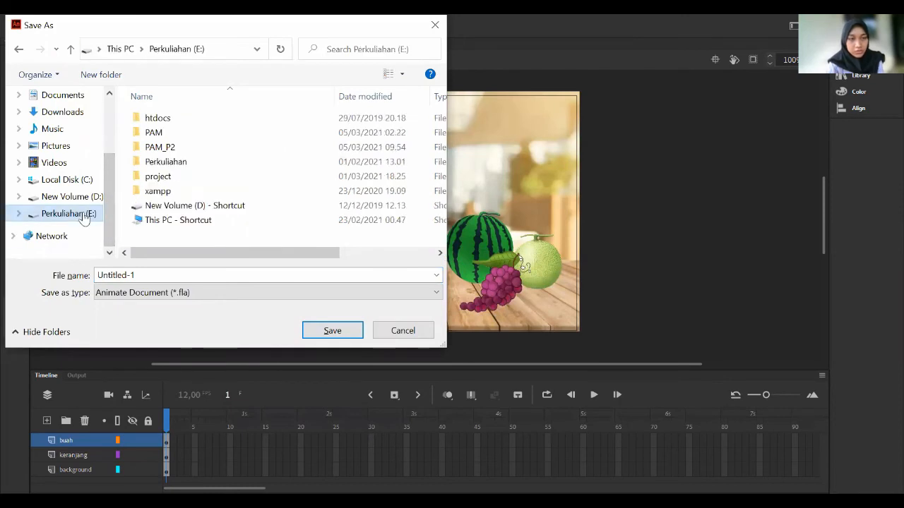
{"action": "left_click", "coordinate": [166, 149]}
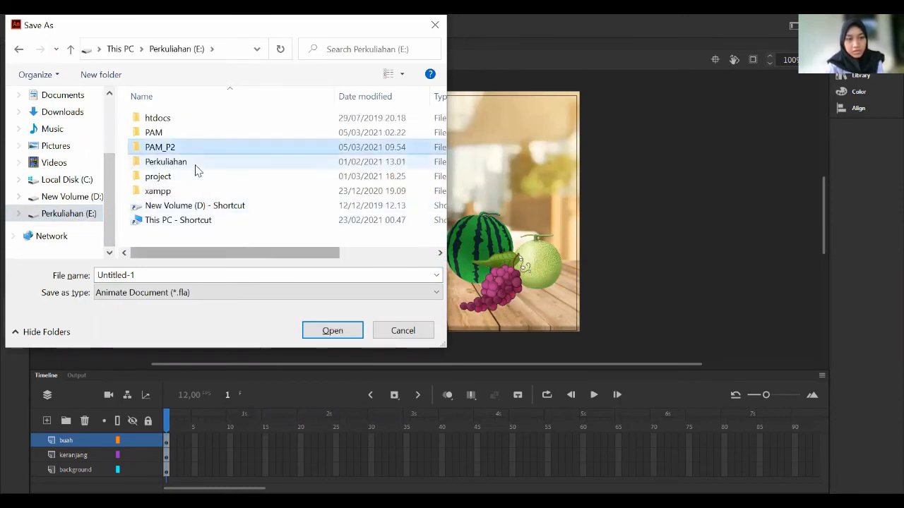
{"action": "double_click", "coordinate": [192, 152]}
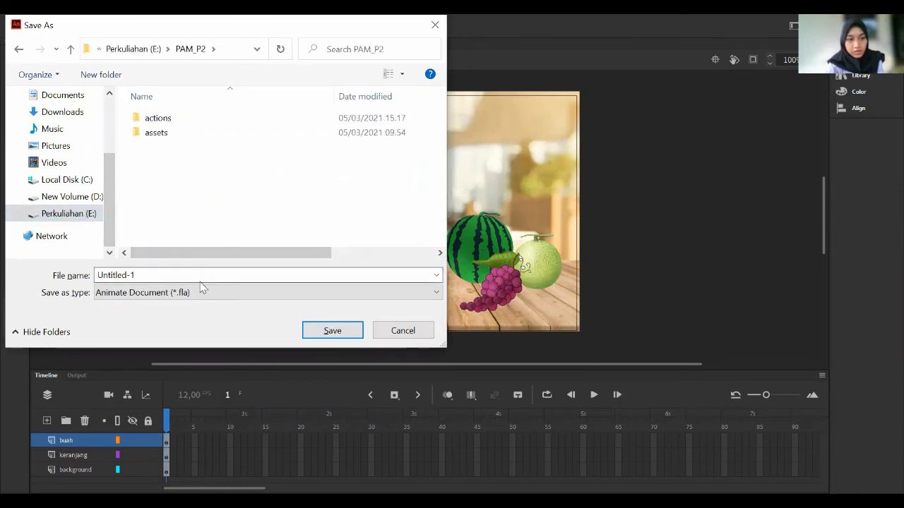
{"action": "type", "text": "latihan"}
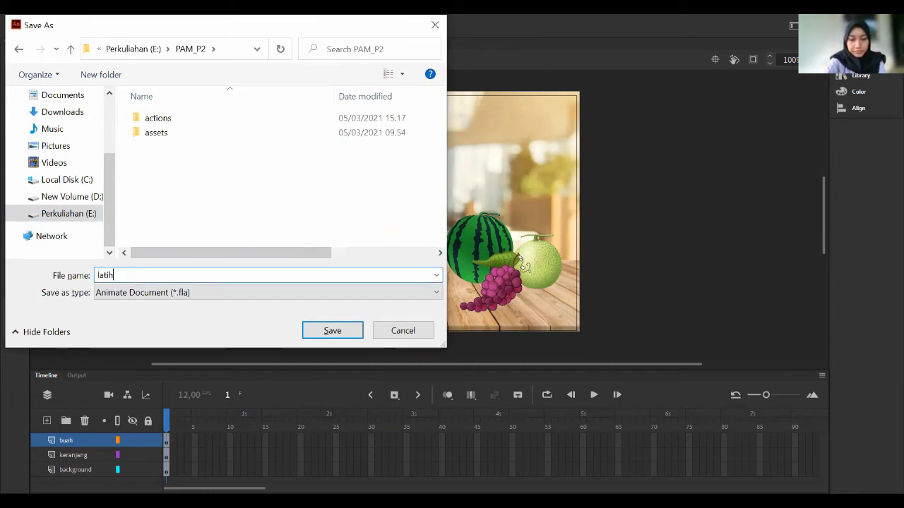
{"action": "left_click", "coordinate": [331, 331]}
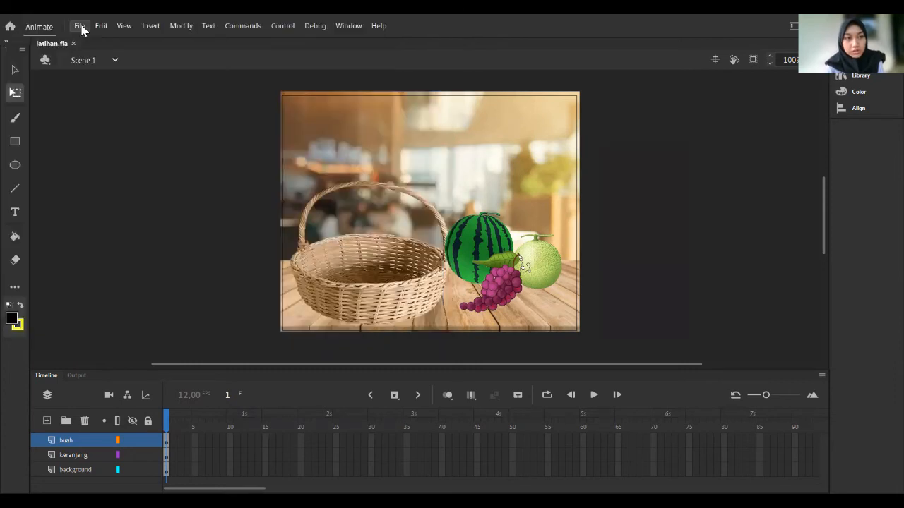
Create a new ActionScript File document with the script name semangka.
{"action": "left_click", "coordinate": [80, 27]}
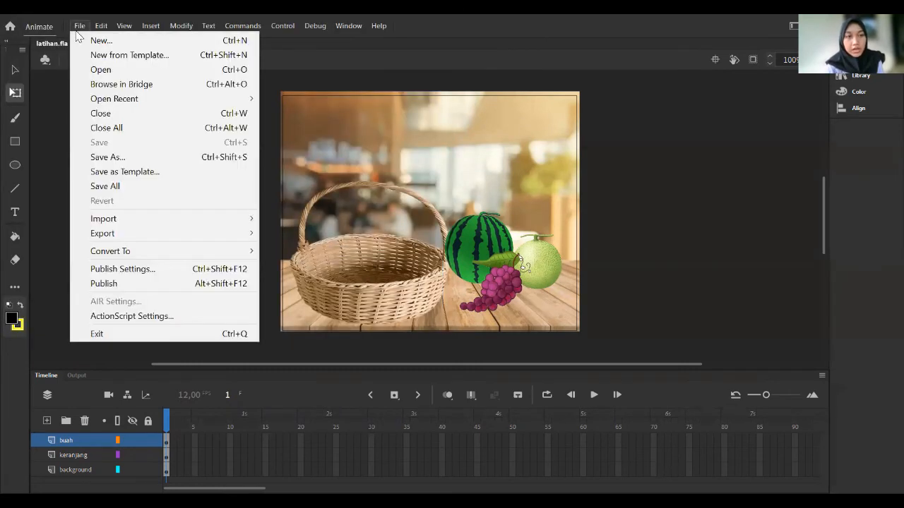
{"action": "key", "text": "Escape"}
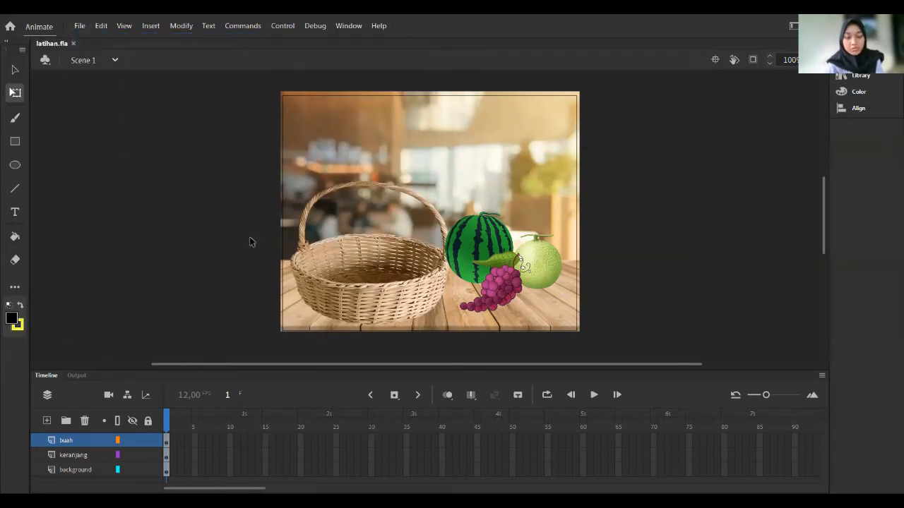
{"action": "key", "text": "ctrl+Return"}
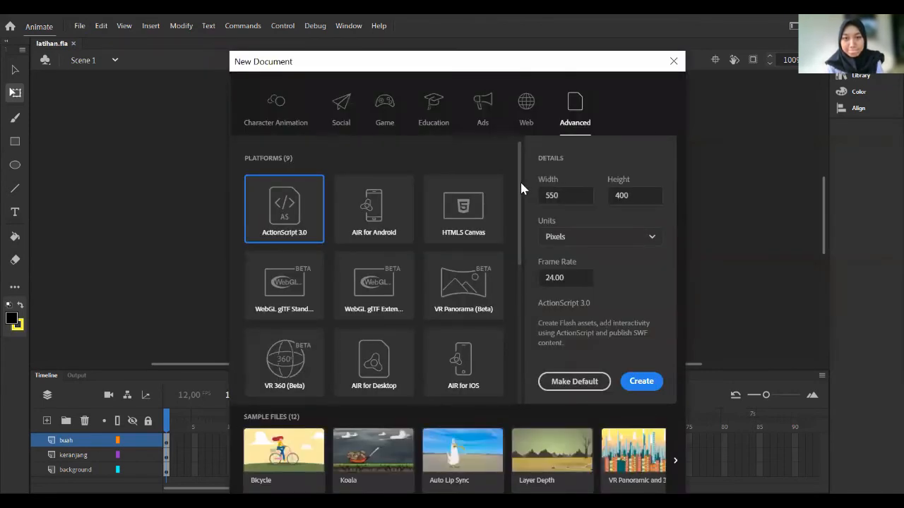
{"action": "left_click_drag", "start_coordinate": [516, 204], "coordinate": [523, 336]}
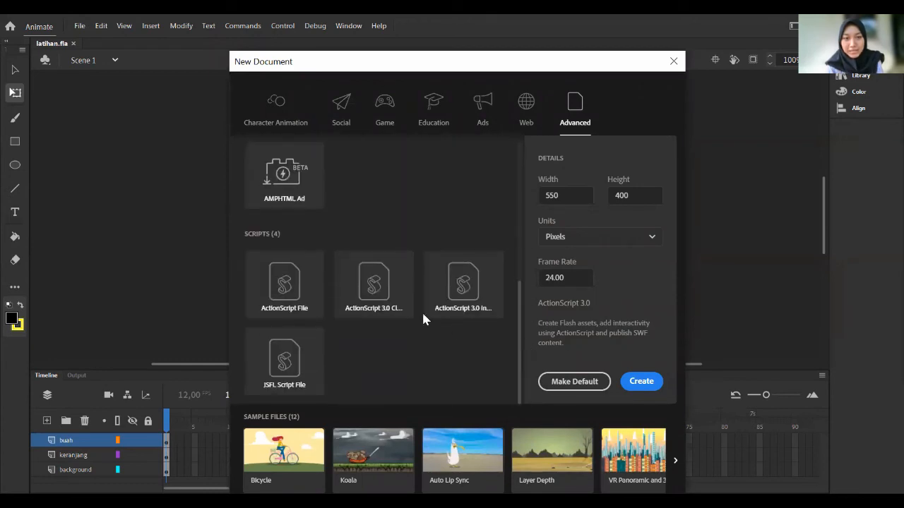
{"action": "left_click", "coordinate": [306, 280]}
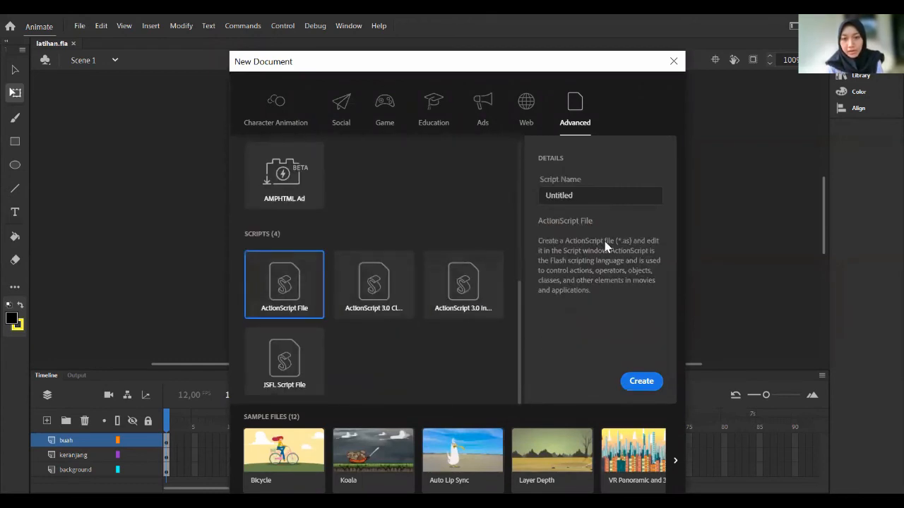
{"action": "left_click", "coordinate": [592, 200]}
{"action": "key", "text": "BackSpace"}
{"action": "key", "text": "BackSpace"}
{"action": "key", "text": "BackSpace"}
{"action": "key", "text": "BackSpace"}
{"action": "key", "text": "BackSpace"}
{"action": "key", "text": "BackSpace"}
{"action": "key", "text": "BackSpace"}
{"action": "key", "text": "BackSpace"}
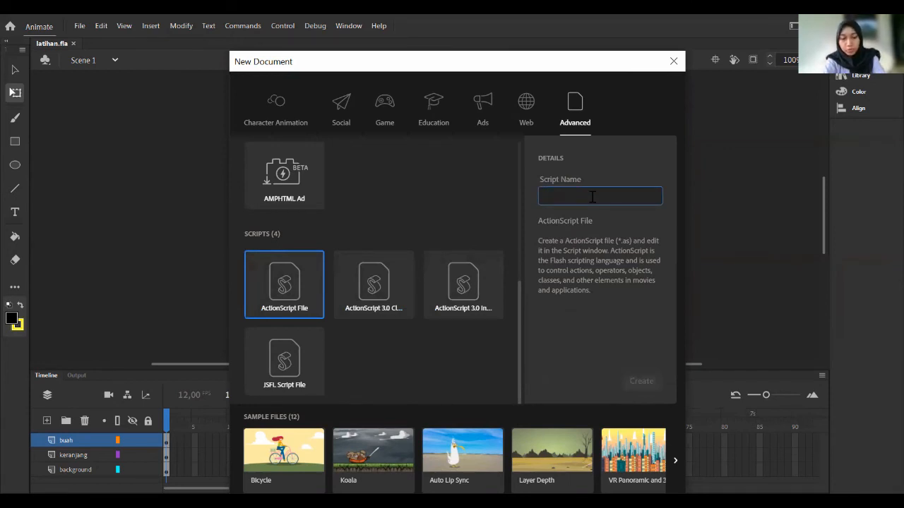
{"action": "type", "text": "semangka"}
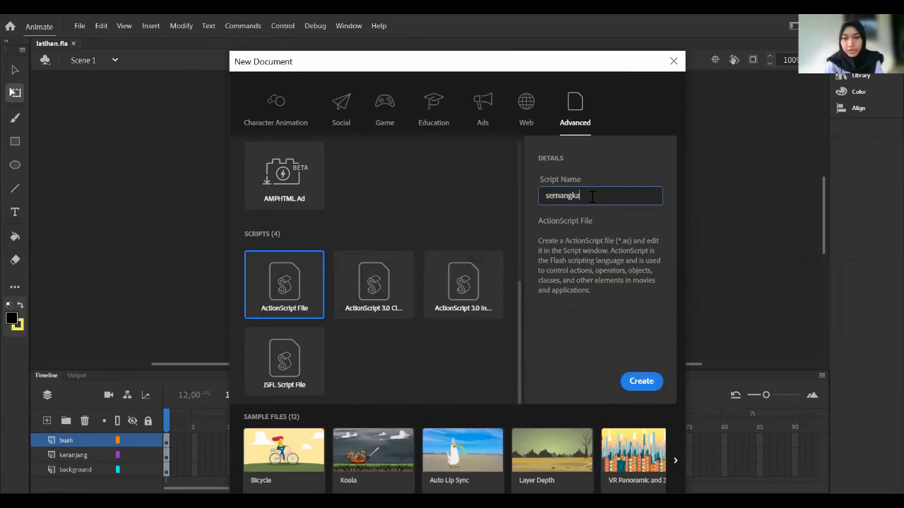
{"action": "left_click", "coordinate": [644, 384]}
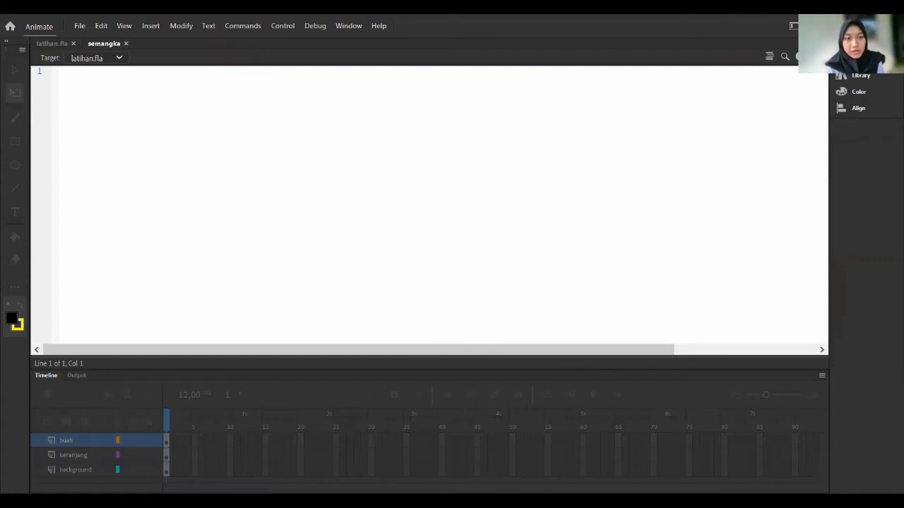
Declare an empty package block named actions in the semangka script.
{"action": "type", "text": "pavkage"}
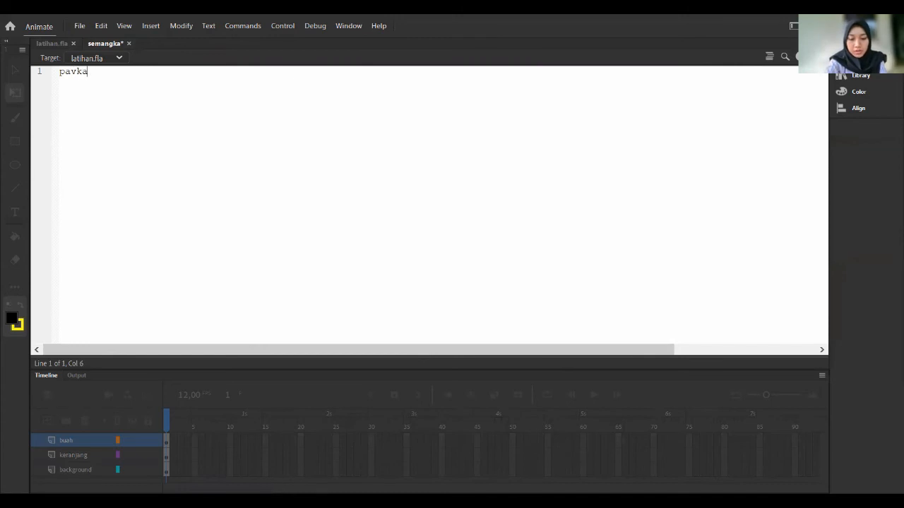
{"action": "key", "text": "BackSpace"}
{"action": "key", "text": "BackSpace"}
{"action": "key", "text": "BackSpace"}
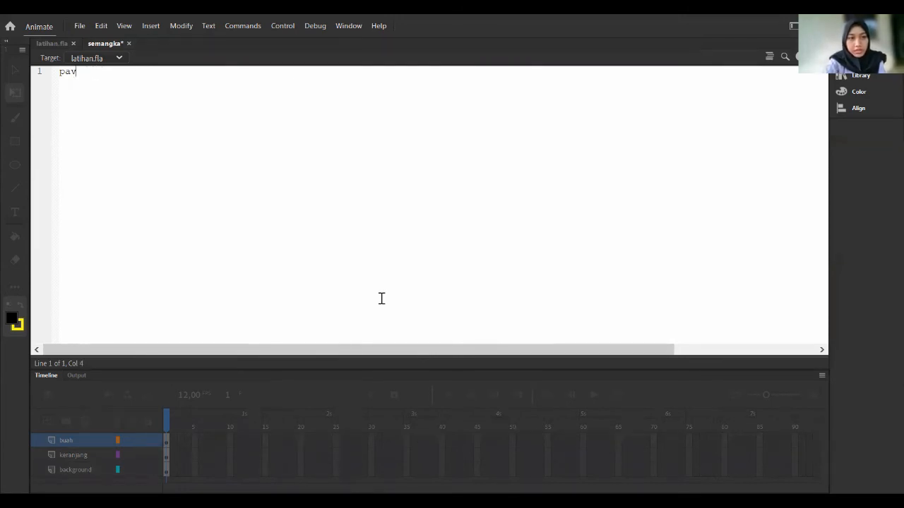
{"action": "type", "text": "kage"}
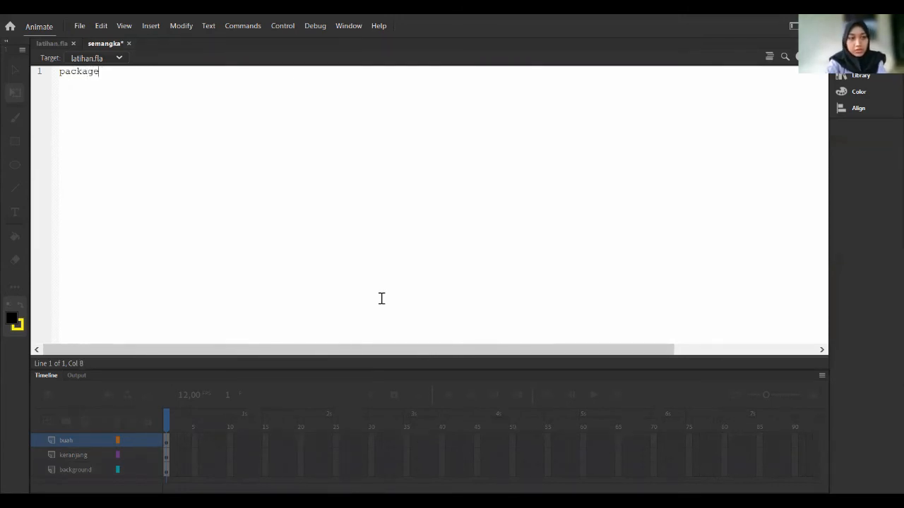
{"action": "type", "text": " actions"}
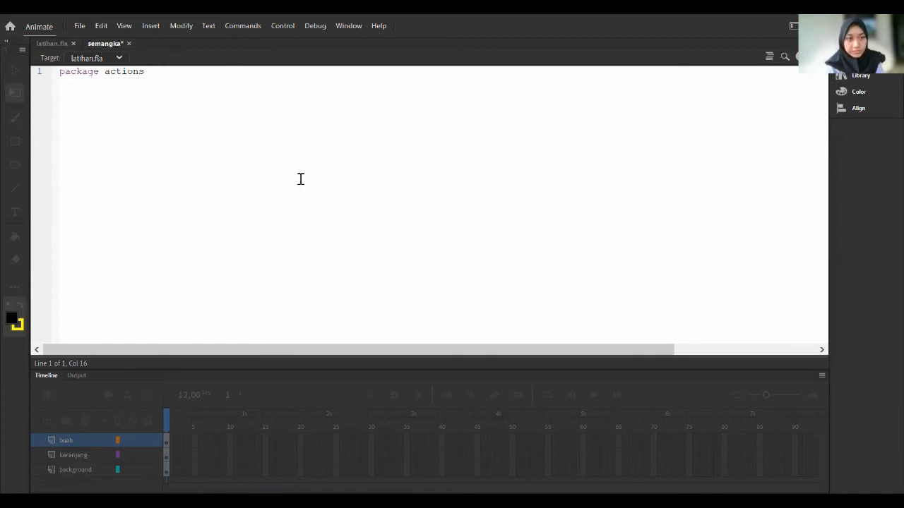
{"action": "type", "text": "()"}
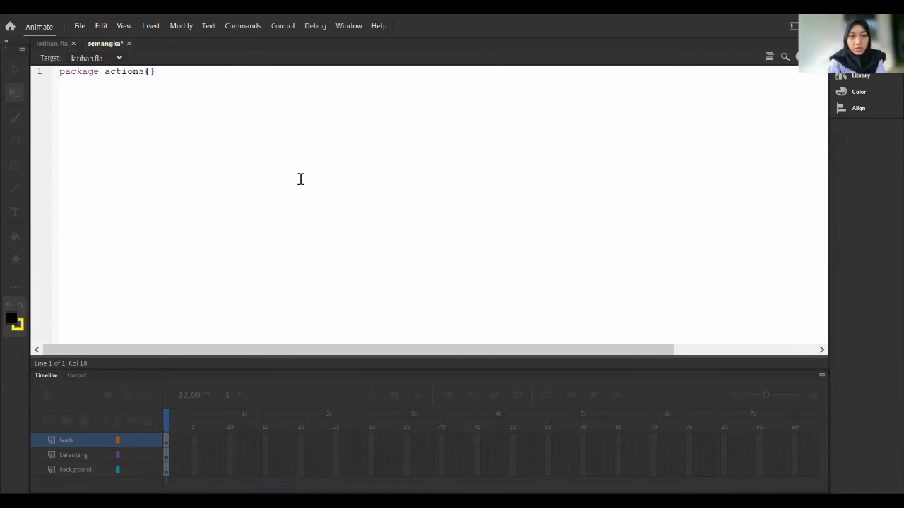
{"action": "key", "text": "Return"}
{"action": "key", "text": "Return"}
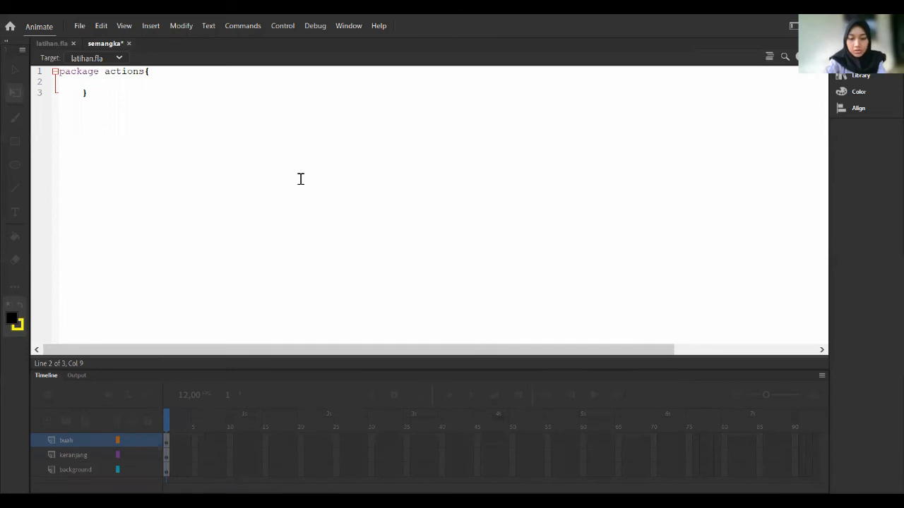
Add import statements for flash.display.MovieClip and flash.geom.Point inside the actions package.
{"action": "type", "text": "import"}
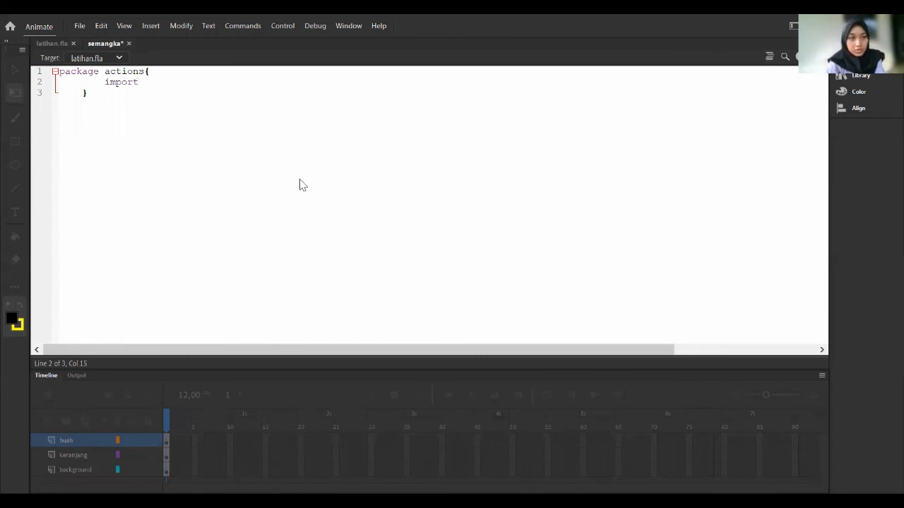
{"action": "type", "text": " flash"}
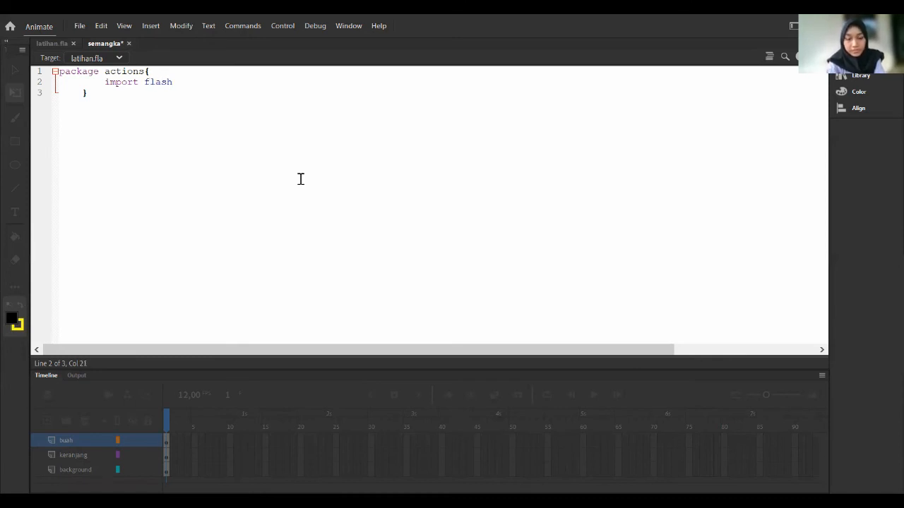
{"action": "type", "text": ".display."}
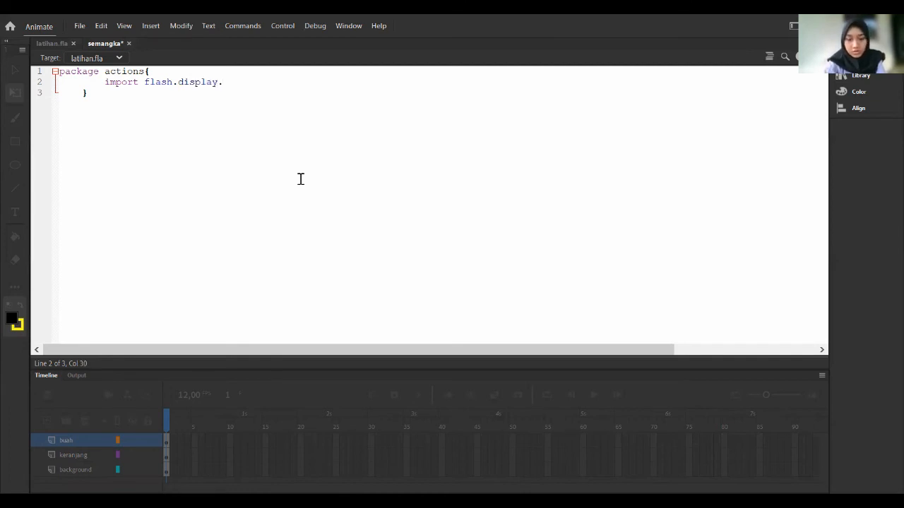
{"action": "type", "text": "MovieClip"}
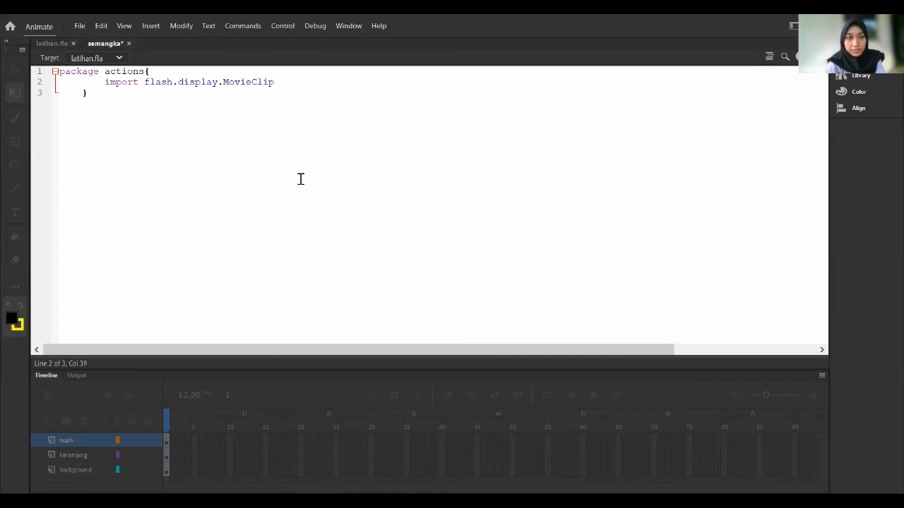
{"action": "key", "text": "Return"}
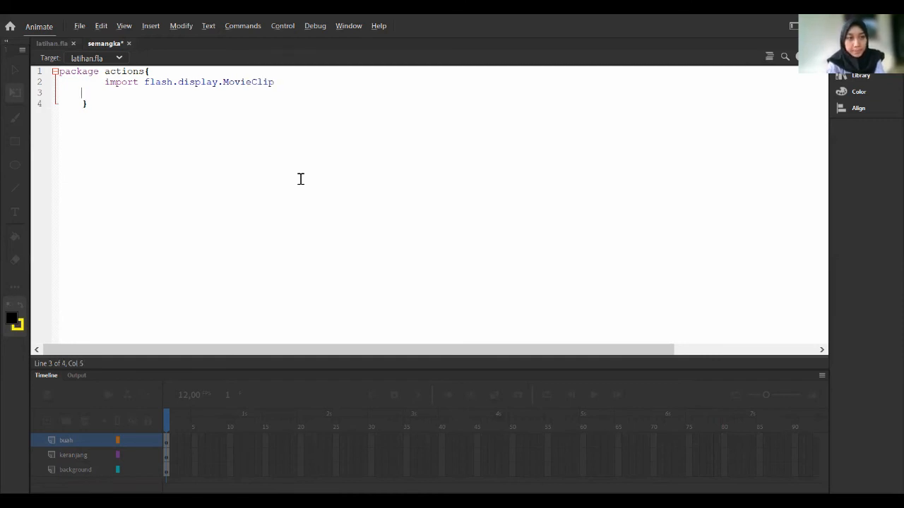
{"action": "type", "text": "import flash.geom.Point;"}
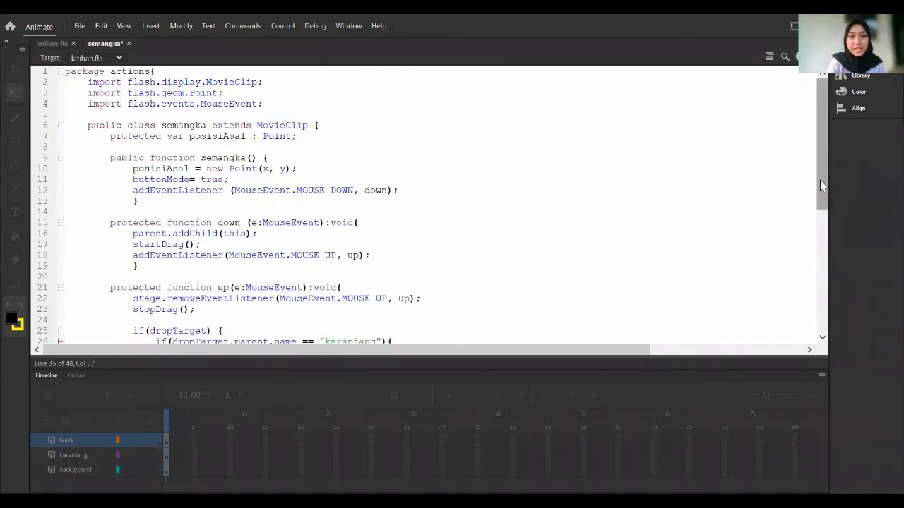
Review the semangka constructor and the down mouse-event function in the script.
{"action": "left_click_drag", "start_coordinate": [821, 185], "coordinate": [819, 142]}
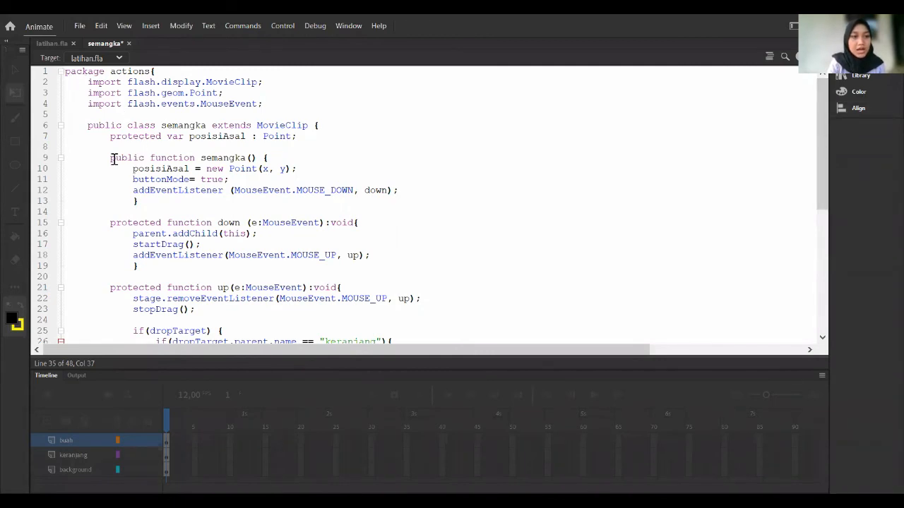
{"action": "left_click_drag", "start_coordinate": [111, 158], "coordinate": [131, 179]}
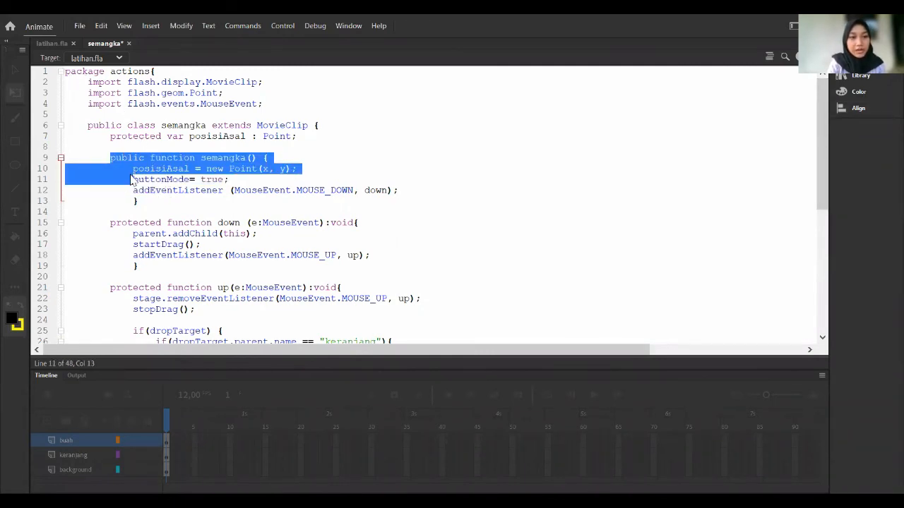
{"action": "left_click_drag", "start_coordinate": [159, 208], "coordinate": [150, 168]}
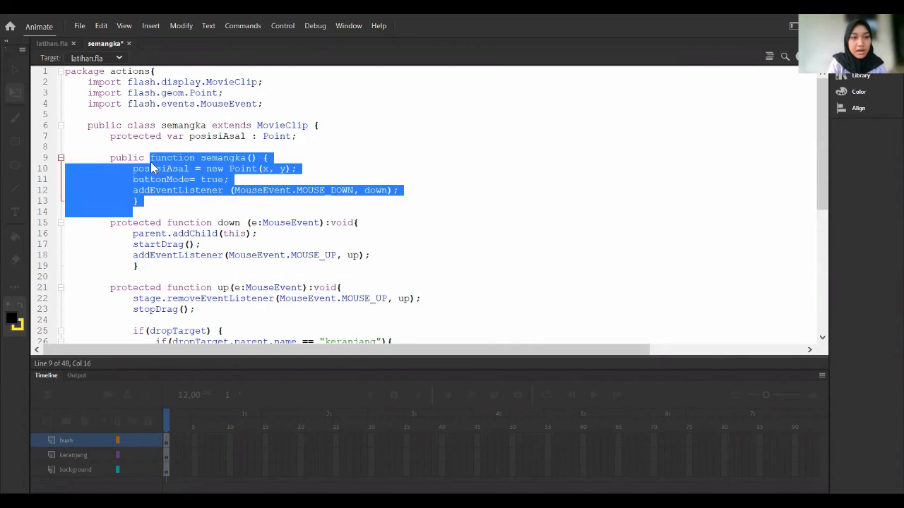
{"action": "left_click_drag", "start_coordinate": [111, 223], "coordinate": [139, 252]}
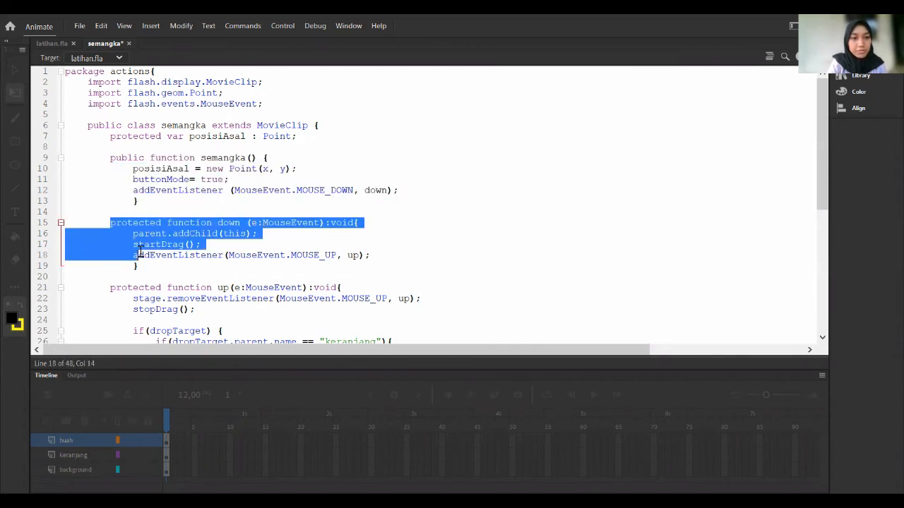
Examine the up function's keranjang drop check, its scale and position lines, and the kembaliKeAsal call for missed drops.
{"action": "left_click", "coordinate": [436, 284]}
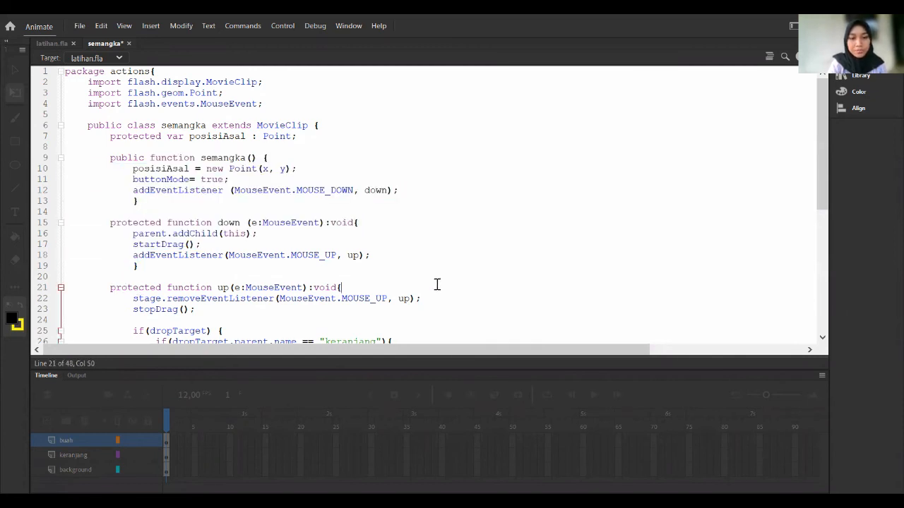
{"action": "key", "text": "Down"}
{"action": "key", "text": "Down"}
{"action": "key", "text": "Down"}
{"action": "key", "text": "Down"}
{"action": "key", "text": "Down"}
{"action": "key", "text": "Down"}
{"action": "key", "text": "Down"}
{"action": "key", "text": "Down"}
{"action": "key", "text": "Down"}
{"action": "key", "text": "Down"}
{"action": "key", "text": "Down"}
{"action": "key", "text": "Down"}
{"action": "key", "text": "Down"}
{"action": "key", "text": "Down"}
{"action": "key", "text": "Down"}
{"action": "key", "text": "Down"}
{"action": "key", "text": "Down"}
{"action": "key", "text": "Down"}
{"action": "key", "text": "Down"}
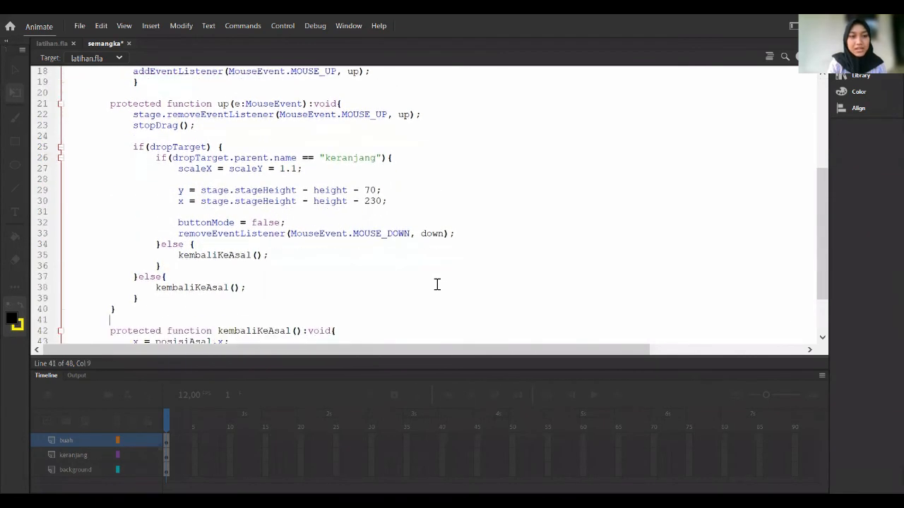
{"action": "key", "text": "Down"}
{"action": "key", "text": "Down"}
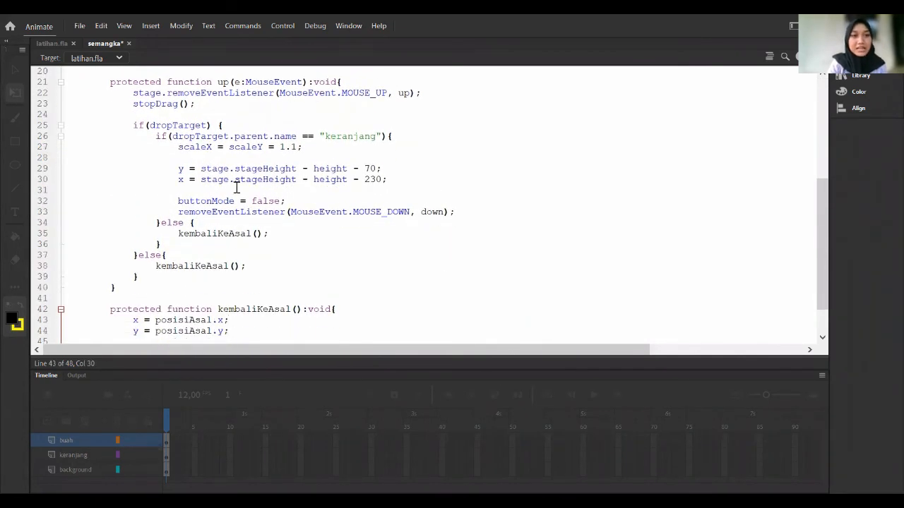
{"action": "left_click_drag", "start_coordinate": [172, 136], "coordinate": [352, 143]}
{"action": "left_click", "coordinate": [353, 162]}
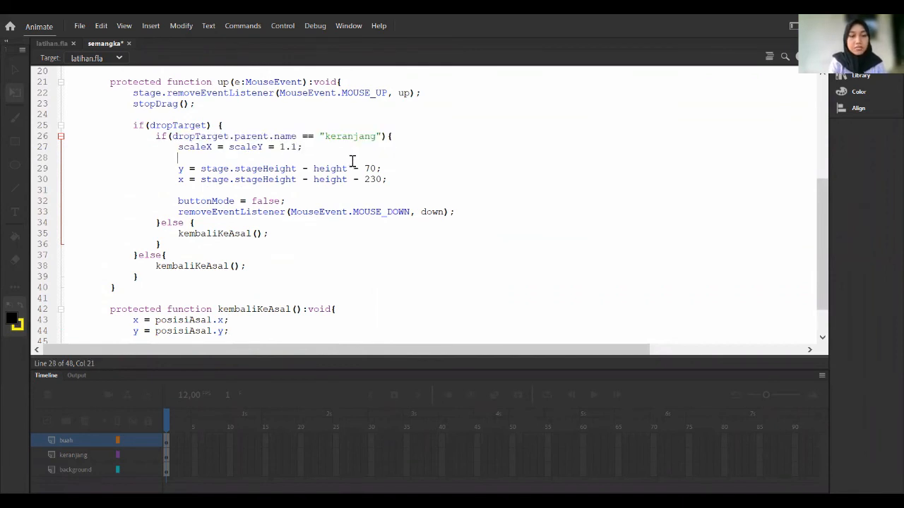
{"action": "left_click_drag", "start_coordinate": [249, 177], "coordinate": [457, 213]}
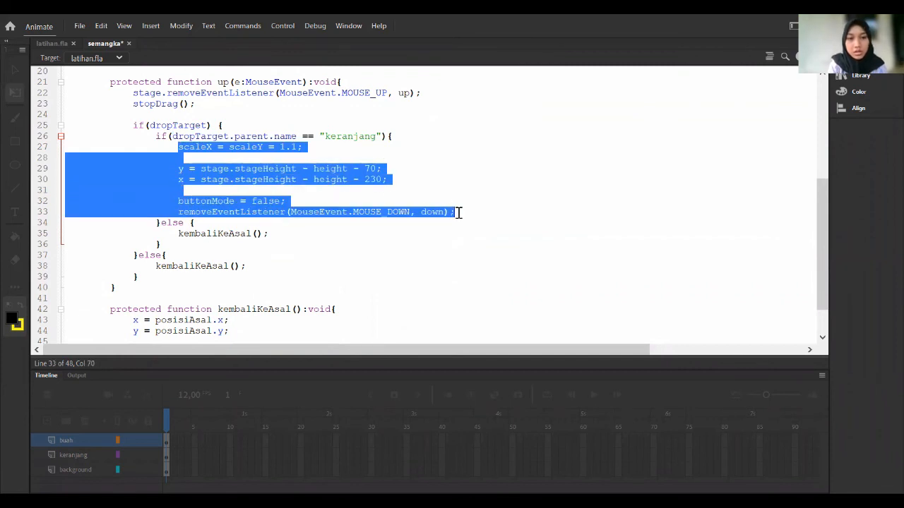
{"action": "left_click", "coordinate": [457, 213]}
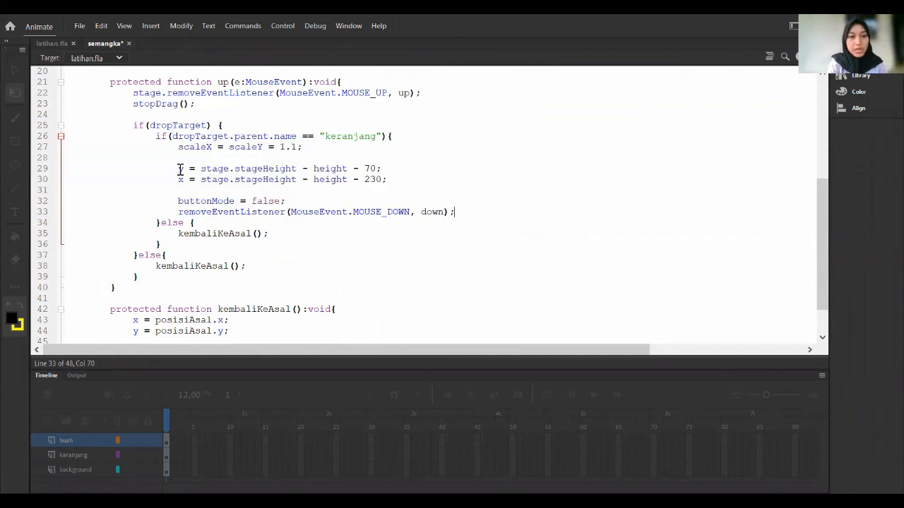
{"action": "left_click_drag", "start_coordinate": [178, 169], "coordinate": [470, 214]}
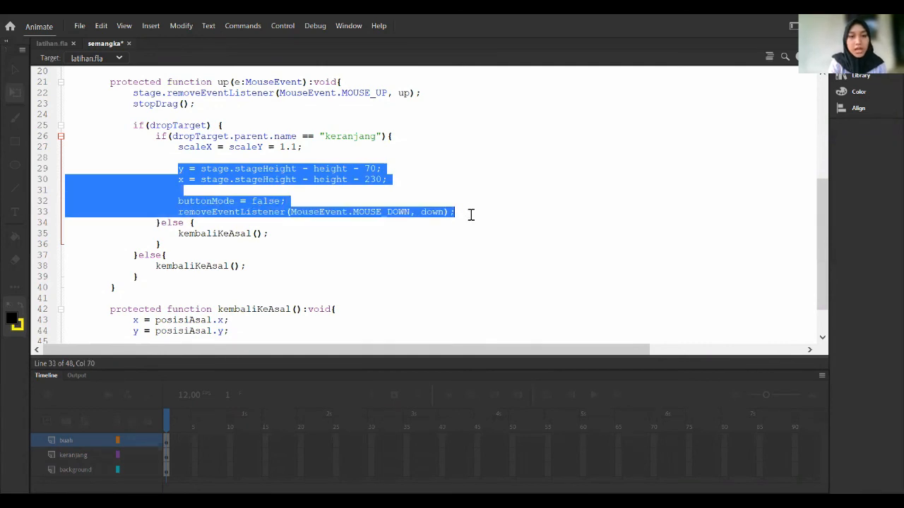
{"action": "left_click", "coordinate": [275, 236]}
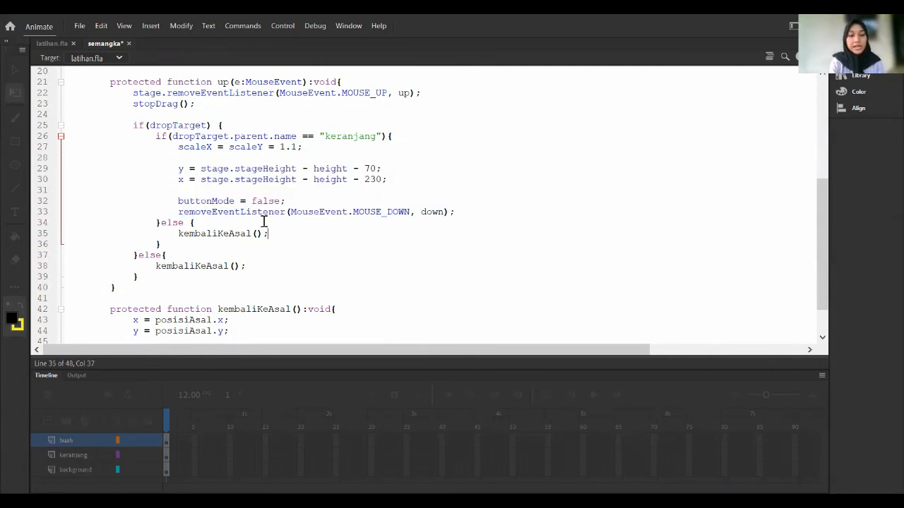
{"action": "left_click_drag", "start_coordinate": [268, 234], "coordinate": [178, 234]}
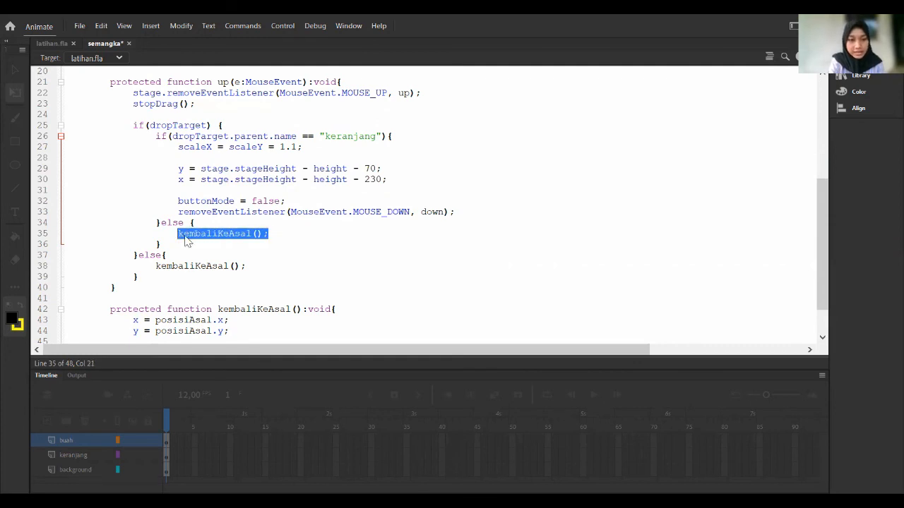
{"action": "left_click", "coordinate": [260, 297]}
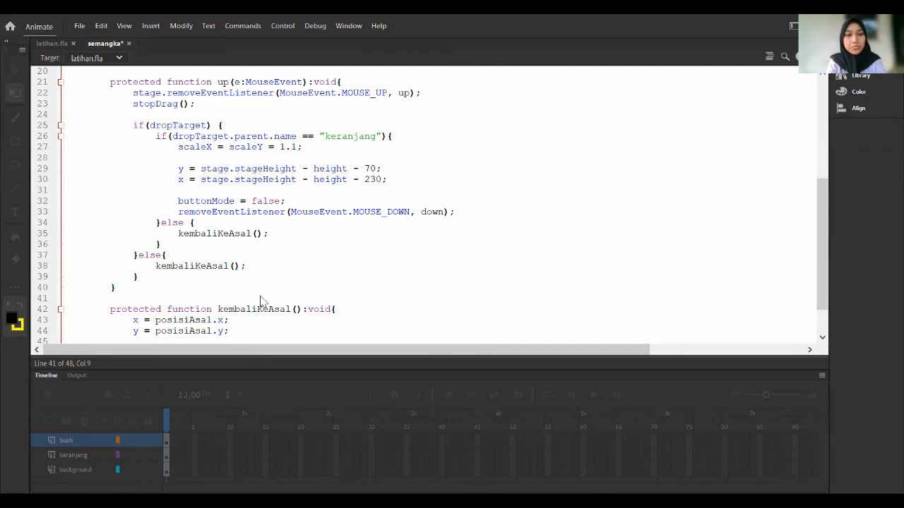
Save the semangka script as an ActionScript document in the PAM_P2 actions folder on the Perkuliahan (E:) drive.
{"action": "key", "text": "ctrl+shift+s"}
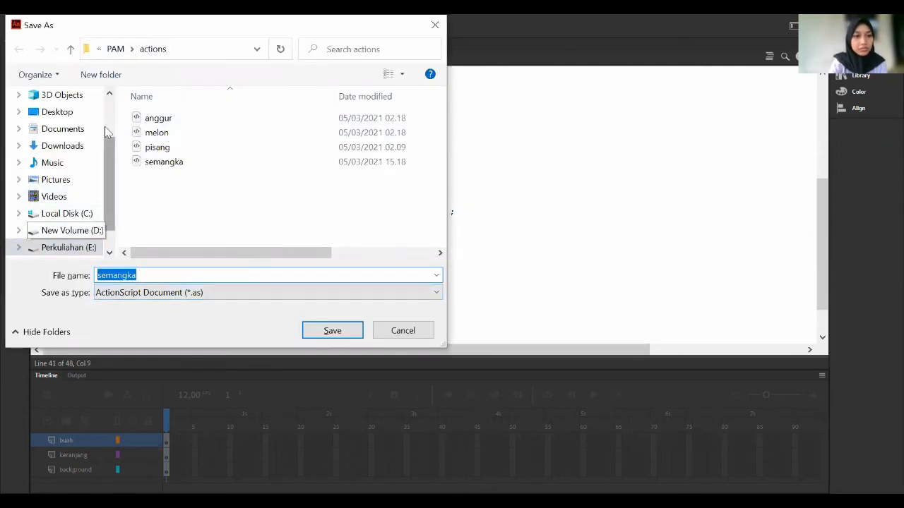
{"action": "left_click", "coordinate": [100, 52]}
{"action": "mouse_move", "coordinate": [112, 58]}
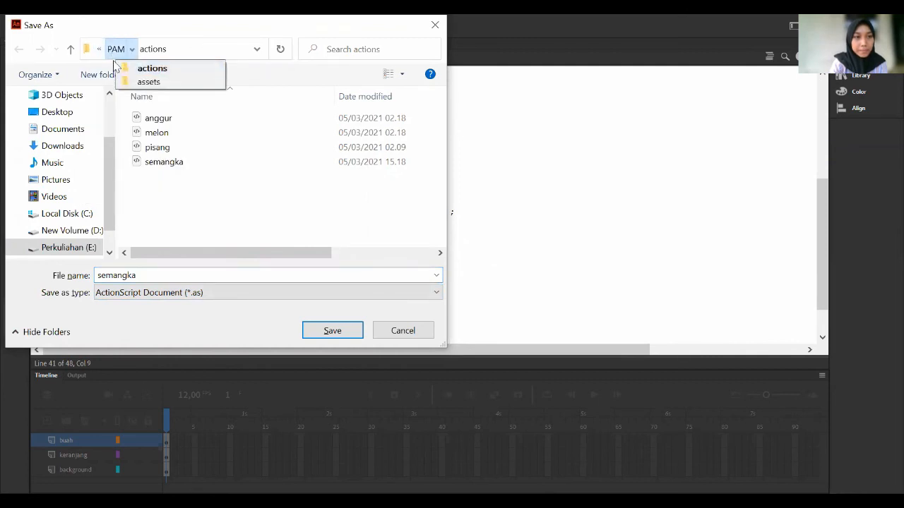
{"action": "left_click", "coordinate": [73, 249]}
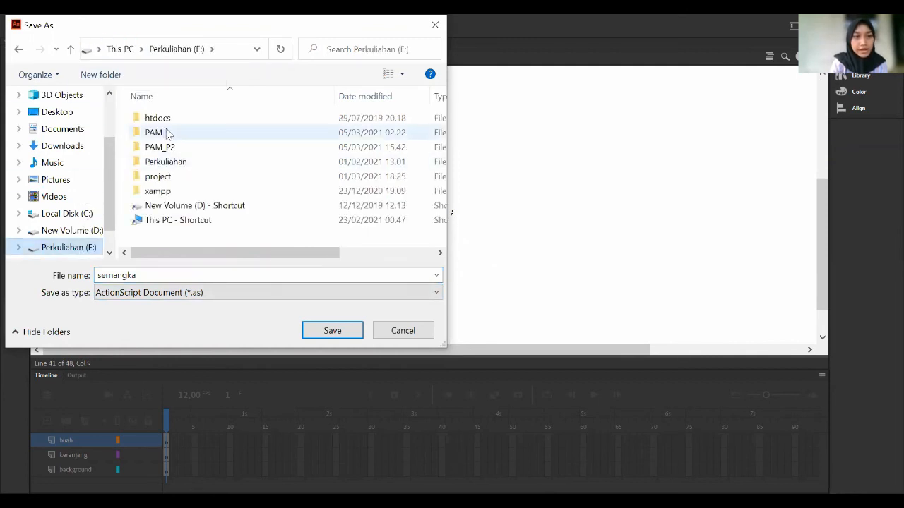
{"action": "double_click", "coordinate": [168, 147]}
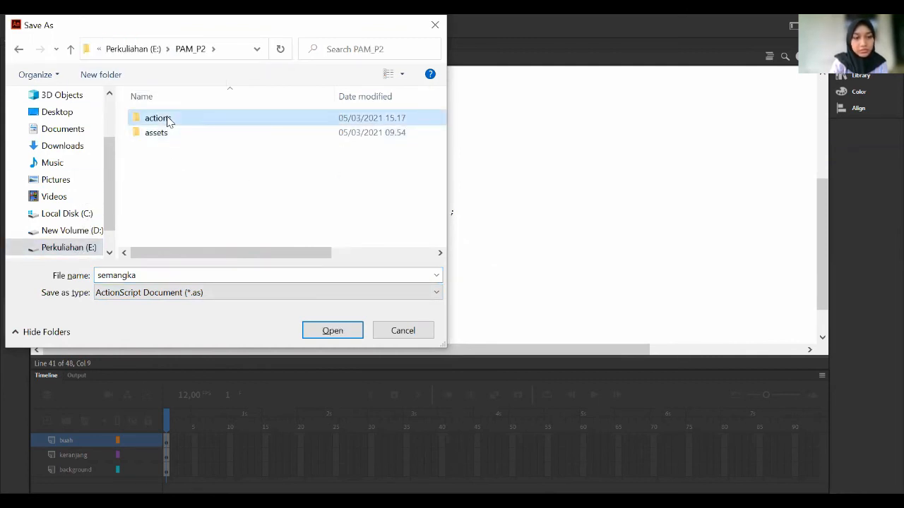
{"action": "double_click", "coordinate": [169, 121]}
{"action": "left_click", "coordinate": [331, 331]}
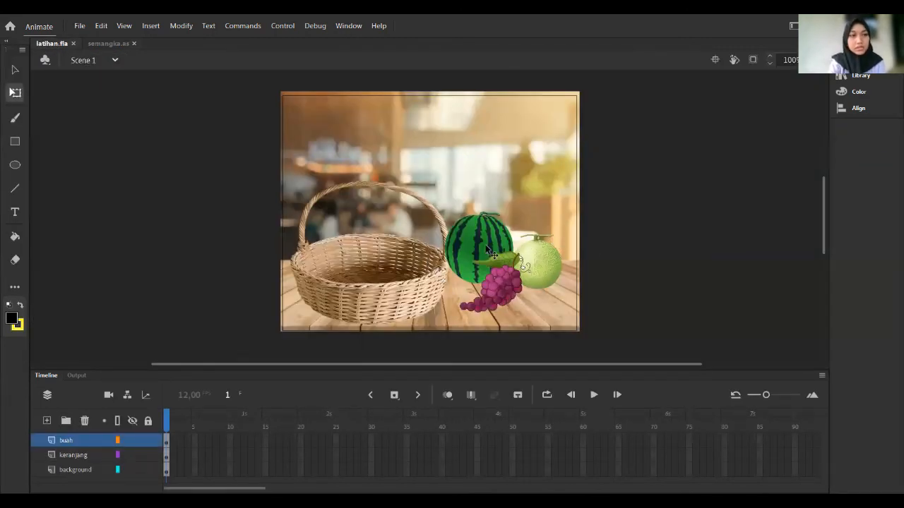
Enable Export for ActionScript on the anggur library symbol and set its class to actions.anggur.
{"action": "left_click", "coordinate": [487, 250]}
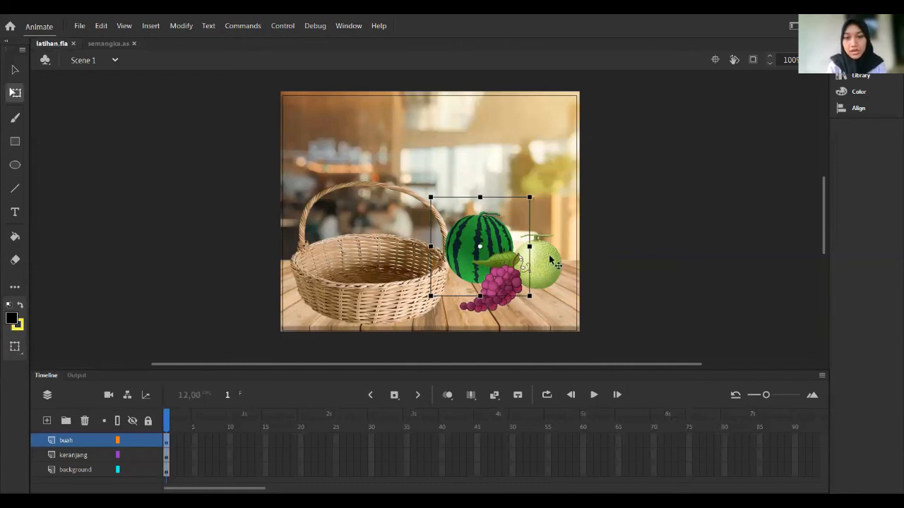
{"action": "left_click", "coordinate": [865, 75]}
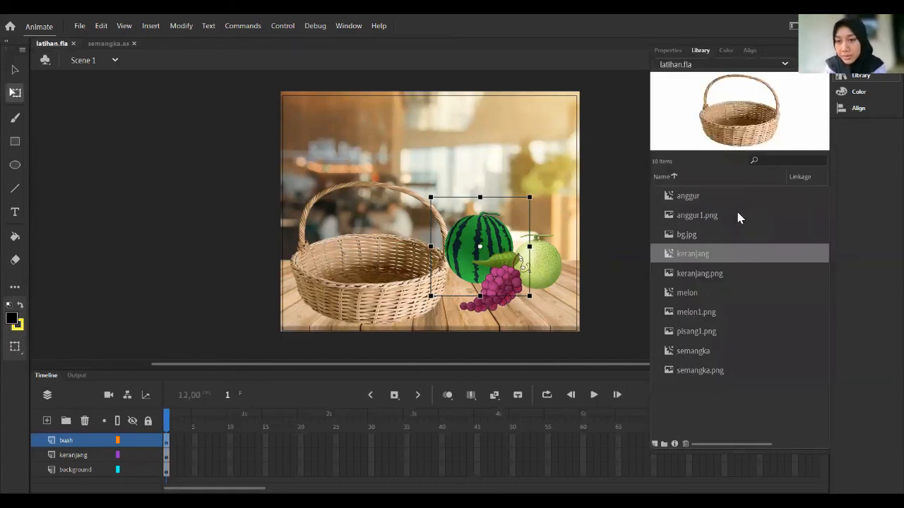
{"action": "left_click", "coordinate": [732, 200]}
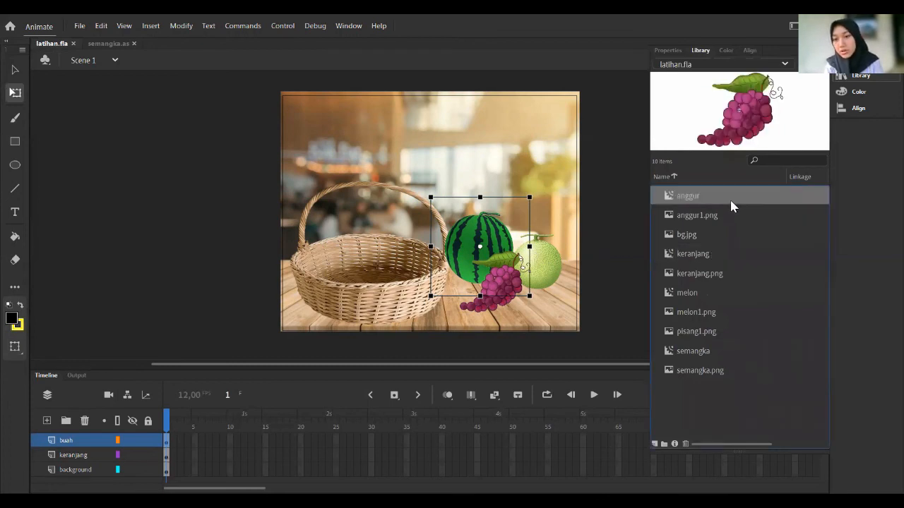
{"action": "right_click", "coordinate": [731, 204]}
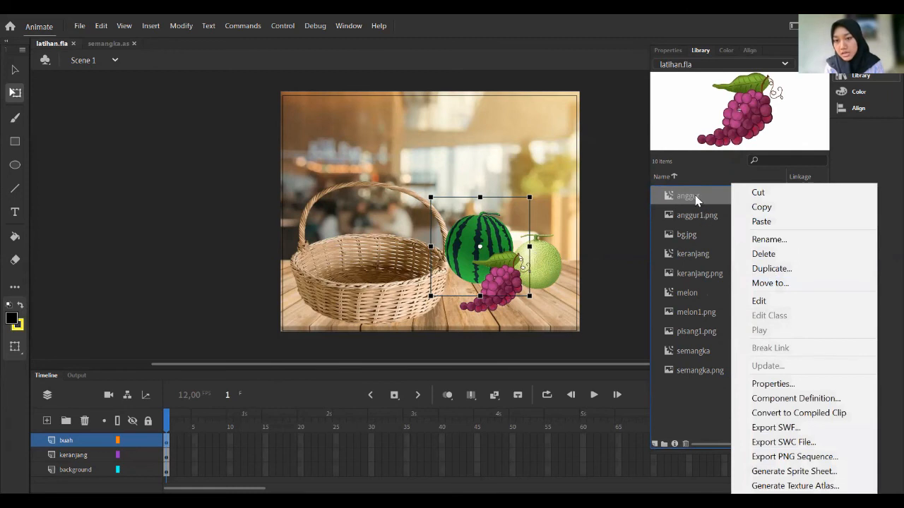
{"action": "left_click", "coordinate": [856, 76]}
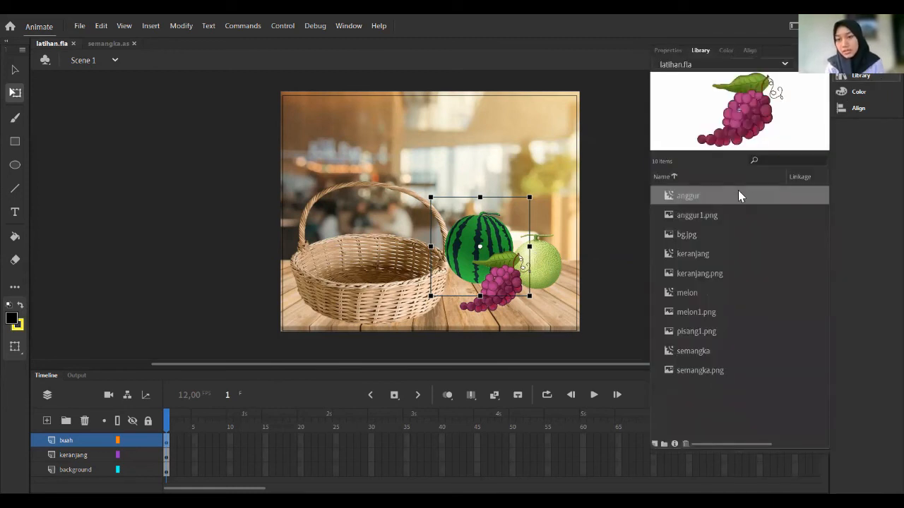
{"action": "right_click", "coordinate": [738, 195]}
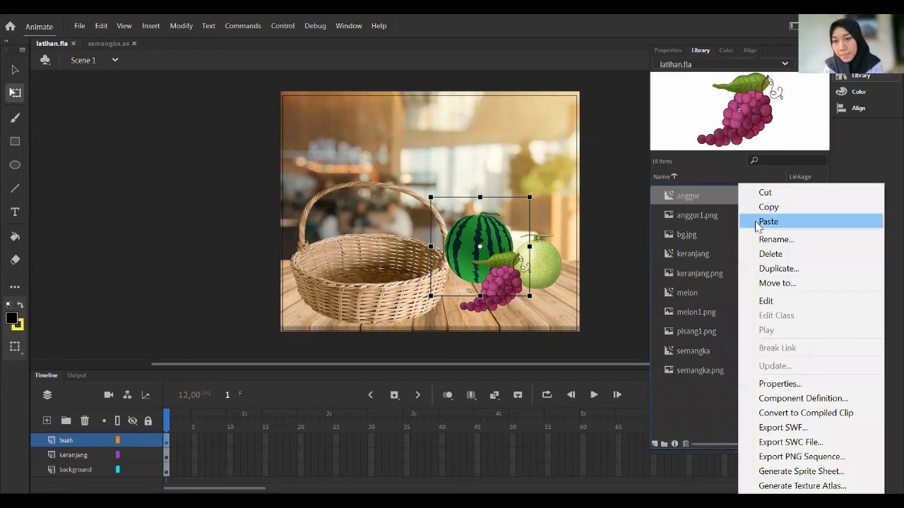
{"action": "left_click", "coordinate": [780, 384]}
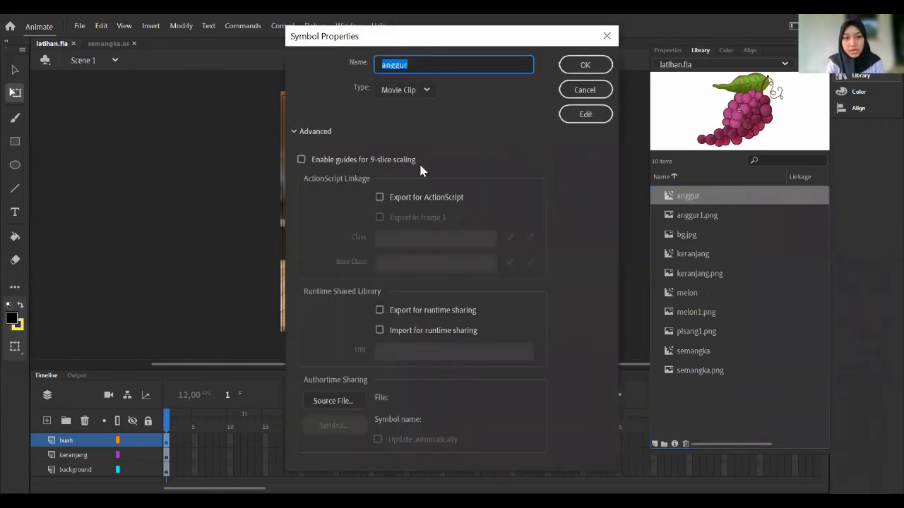
{"action": "left_click", "coordinate": [380, 198]}
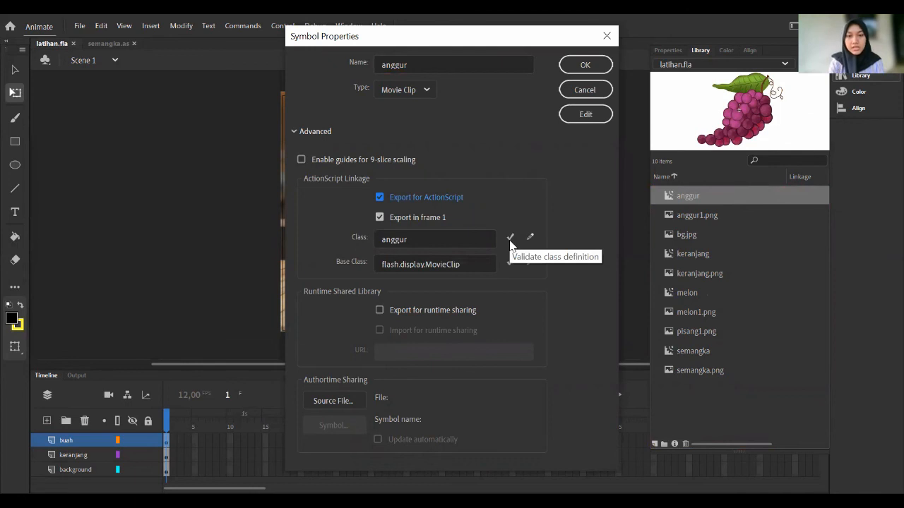
{"action": "left_click", "coordinate": [381, 240]}
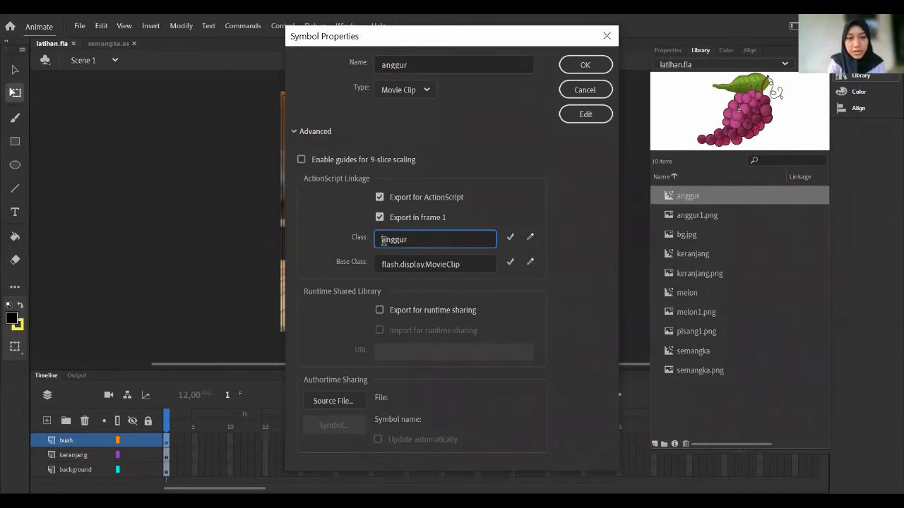
{"action": "type", "text": "actions"}
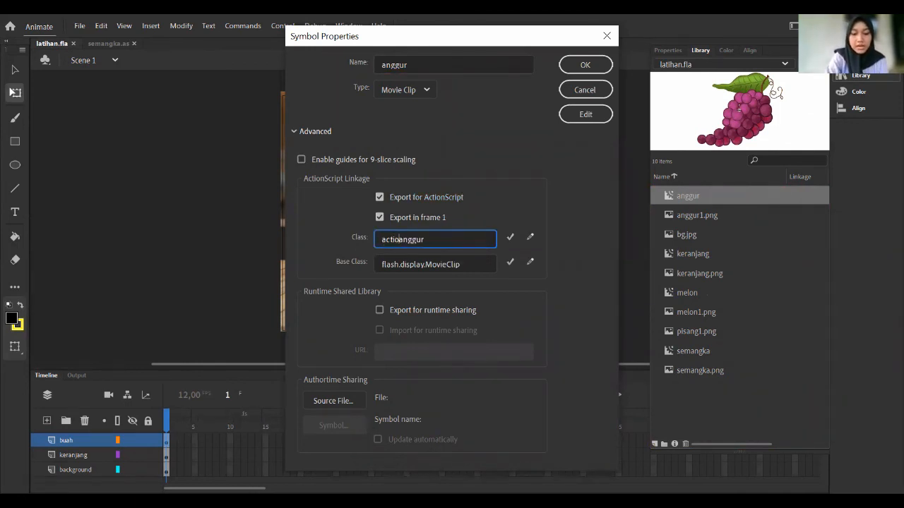
{"action": "type", "text": "."}
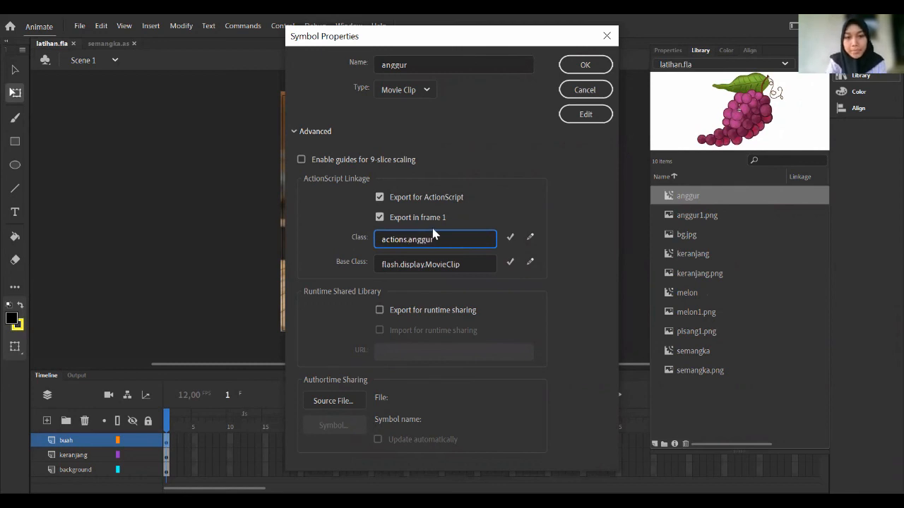
Validate the actions.anggur class definition and apply the anggur symbol properties.
{"action": "left_click", "coordinate": [511, 241]}
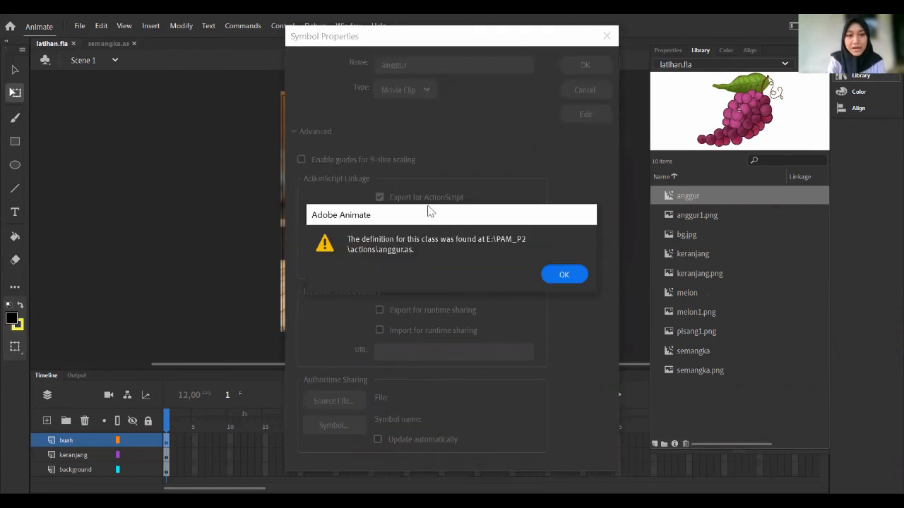
{"action": "left_click", "coordinate": [584, 272]}
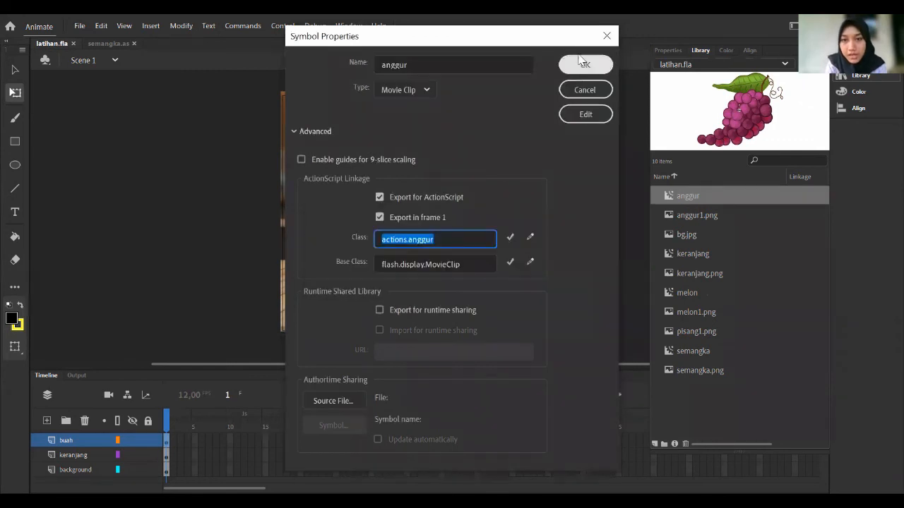
{"action": "left_click", "coordinate": [583, 64]}
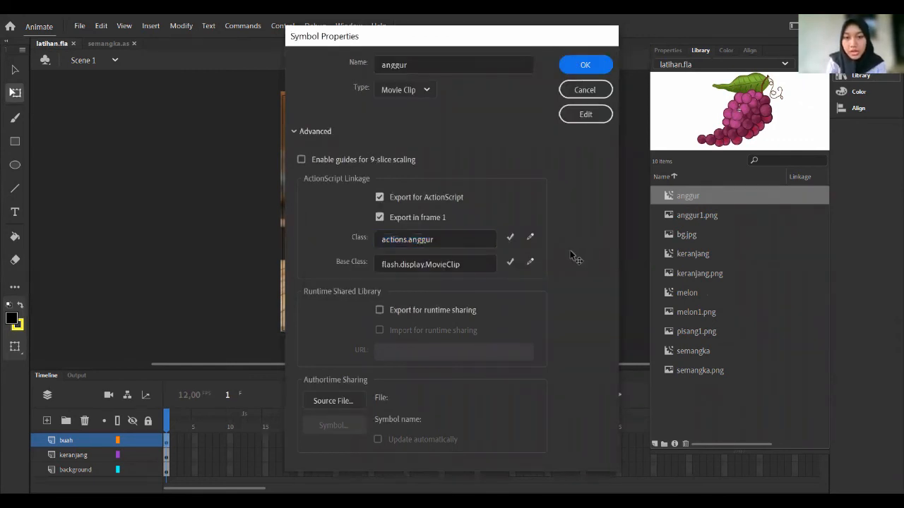
Enable Export for ActionScript on the melon library symbol with the class actions.melon and apply it.
{"action": "left_click", "coordinate": [554, 268]}
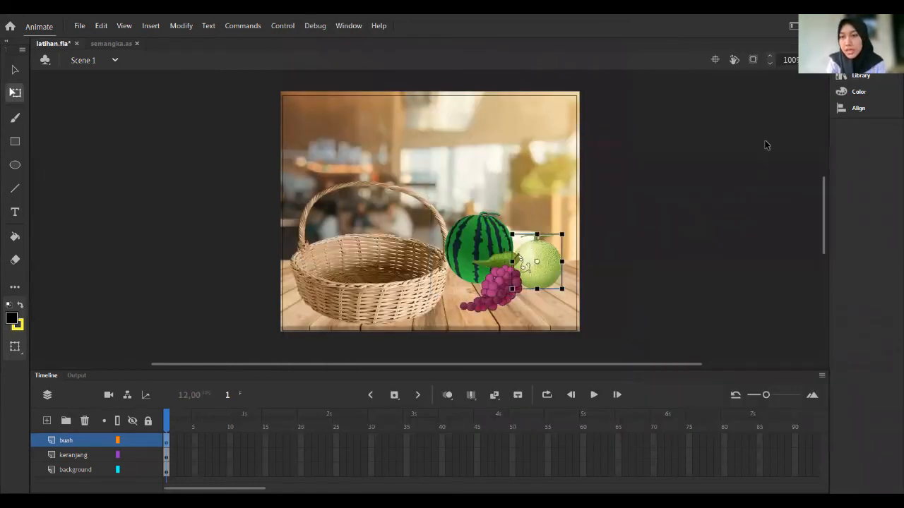
{"action": "left_click", "coordinate": [852, 78]}
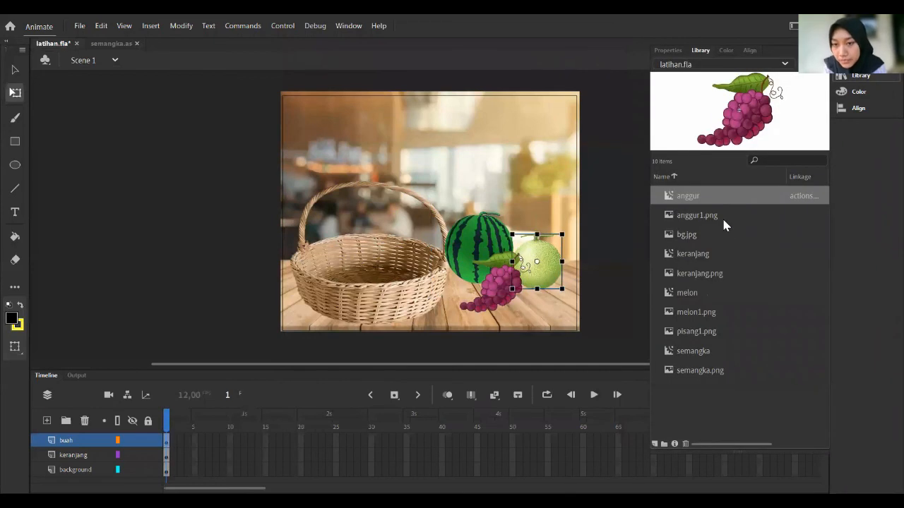
{"action": "left_click", "coordinate": [730, 298]}
{"action": "right_click", "coordinate": [729, 298]}
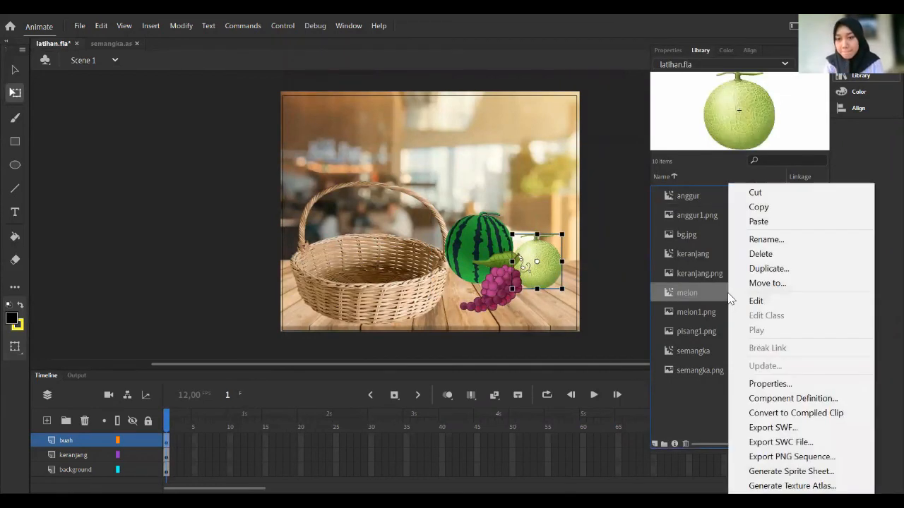
{"action": "left_click", "coordinate": [771, 384]}
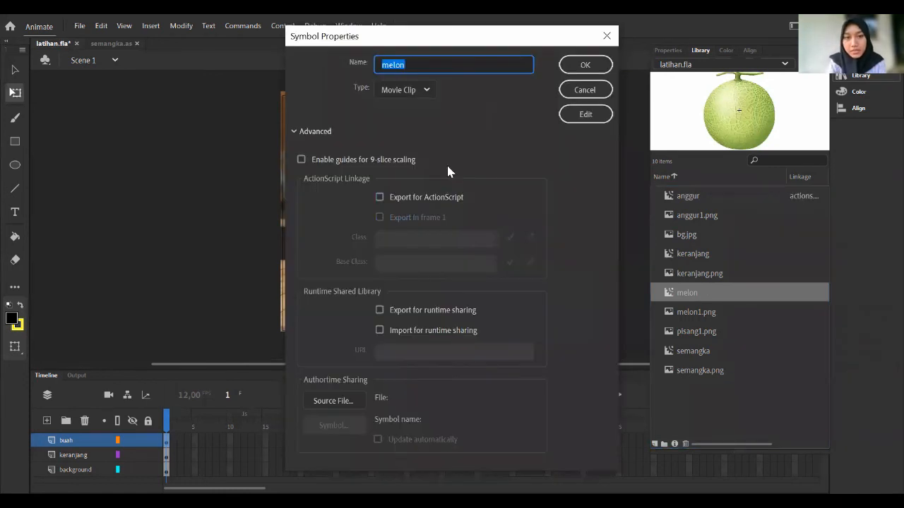
{"action": "left_click", "coordinate": [380, 197]}
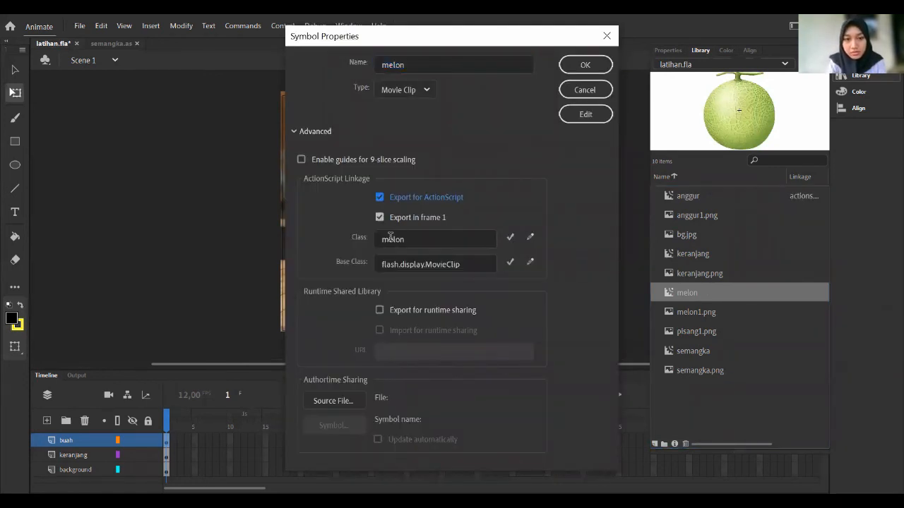
{"action": "left_click", "coordinate": [380, 239]}
{"action": "type", "text": "actio"}
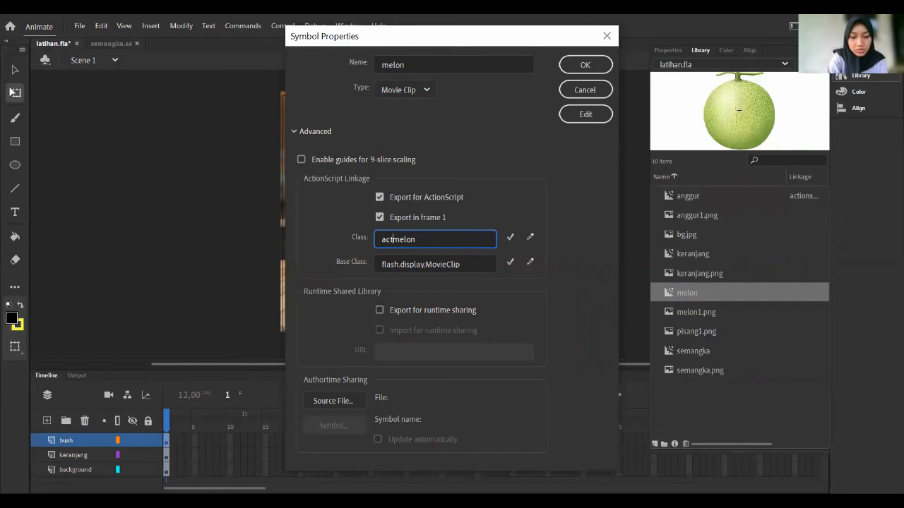
{"action": "type", "text": "ns."}
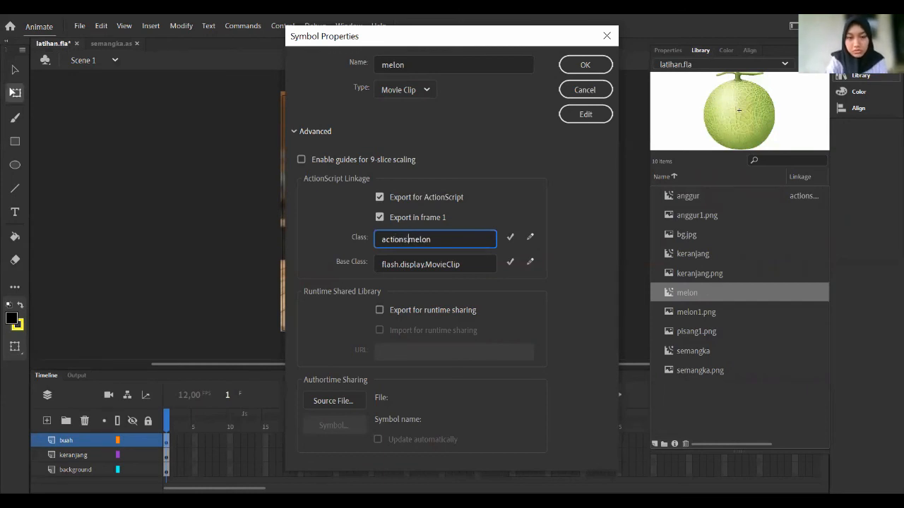
{"action": "left_click", "coordinate": [599, 65]}
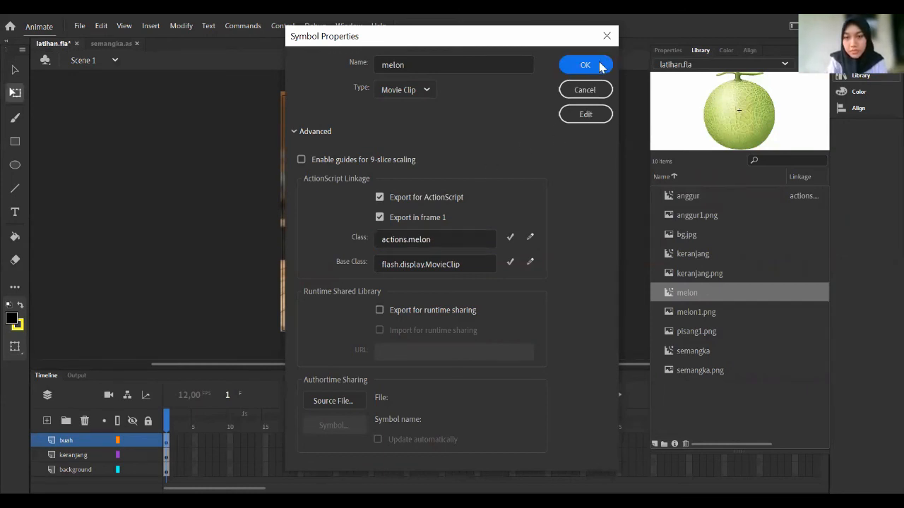
Enable Export for ActionScript on the semangka library symbol with the class actions.semangka and apply it.
{"action": "left_click", "coordinate": [744, 351]}
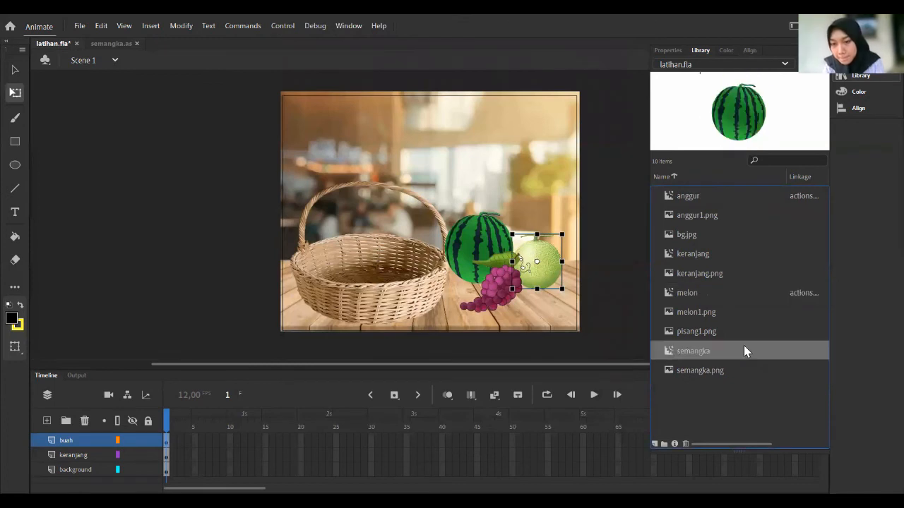
{"action": "right_click", "coordinate": [744, 345]}
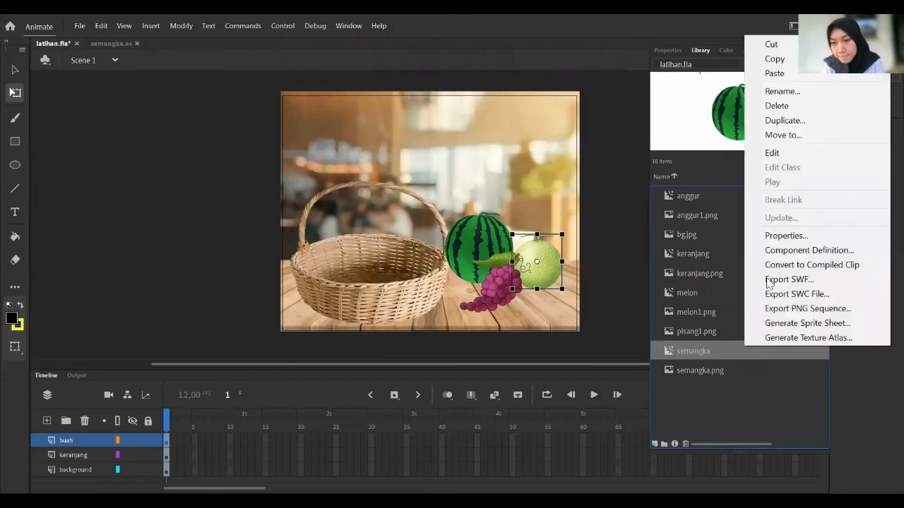
{"action": "left_click", "coordinate": [784, 236]}
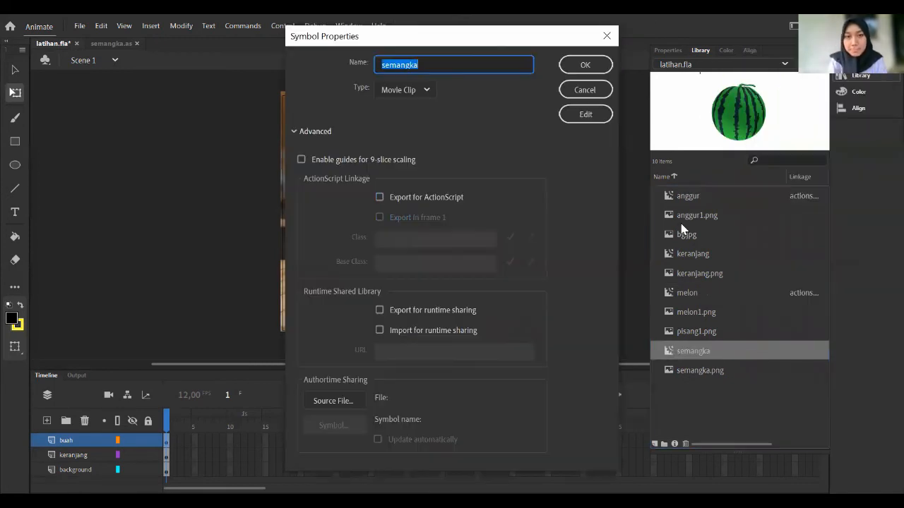
{"action": "left_click", "coordinate": [382, 199]}
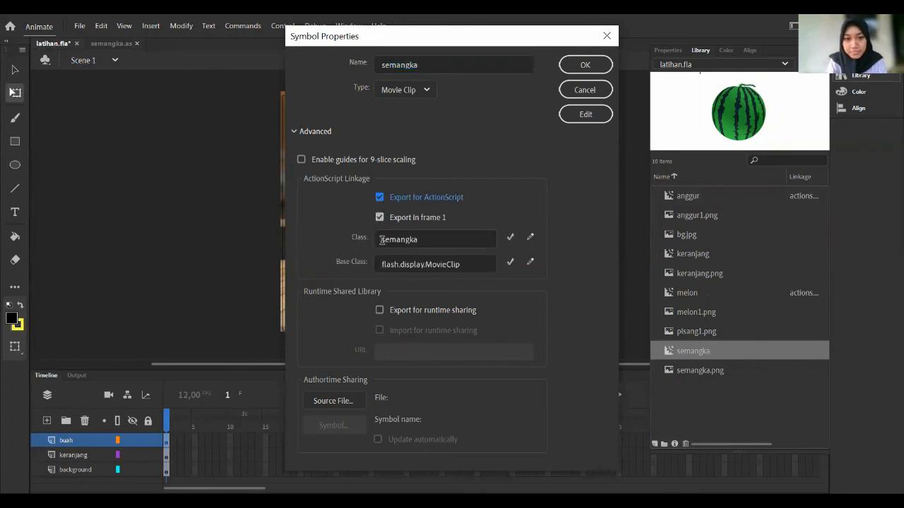
{"action": "left_click", "coordinate": [382, 240]}
{"action": "type", "text": "actio"}
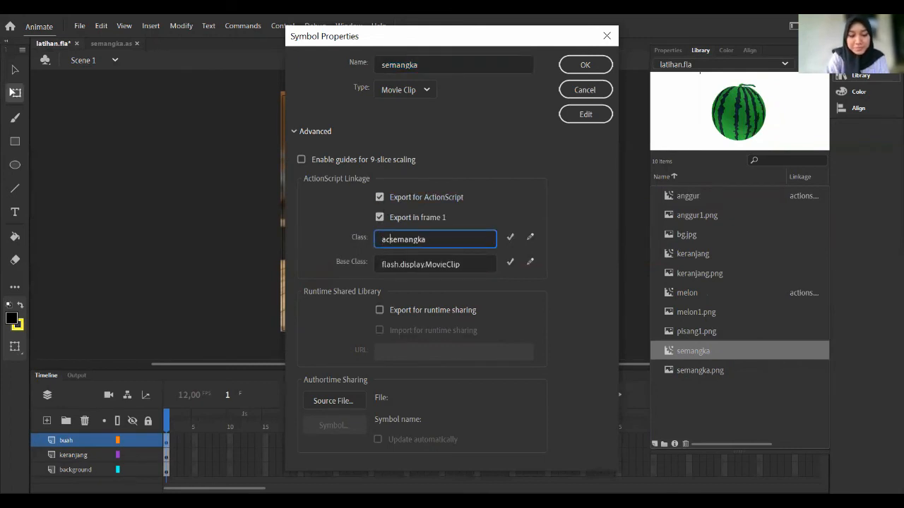
{"action": "type", "text": "ns."}
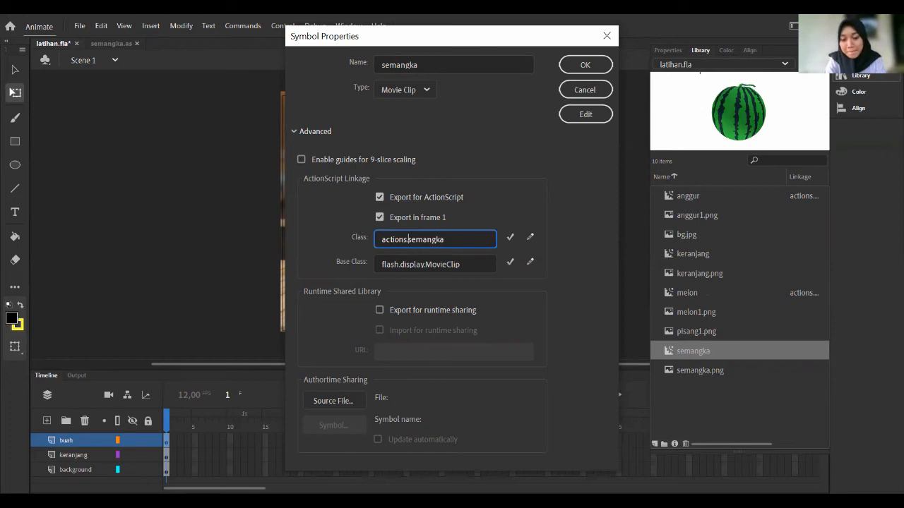
{"action": "left_click", "coordinate": [576, 72]}
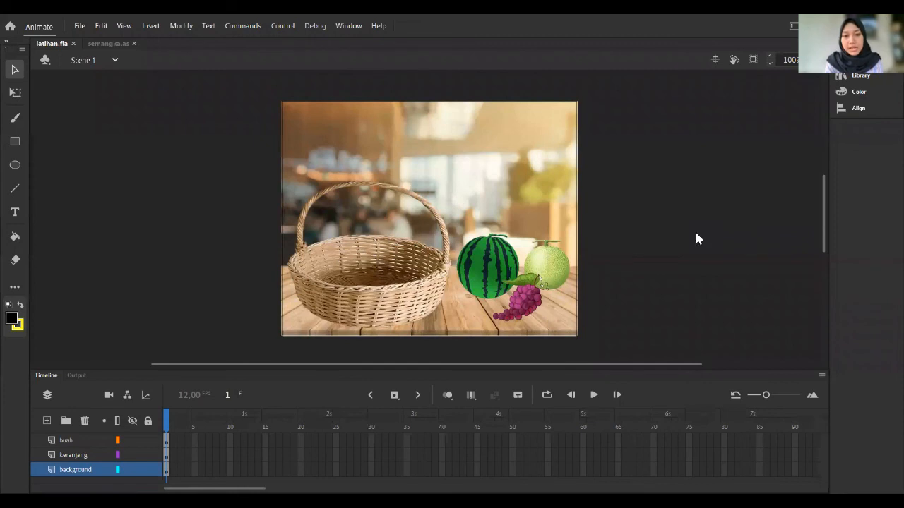
Test the movie and drop the watermelon, melon and grapes into the basket.
{"action": "key", "text": "ctrl+Return"}
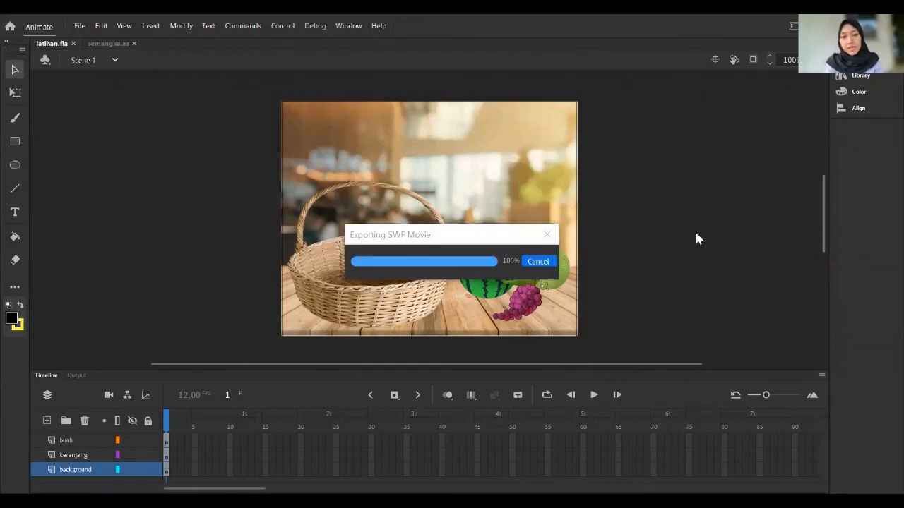
{"action": "left_click_drag", "start_coordinate": [523, 302], "coordinate": [376, 283]}
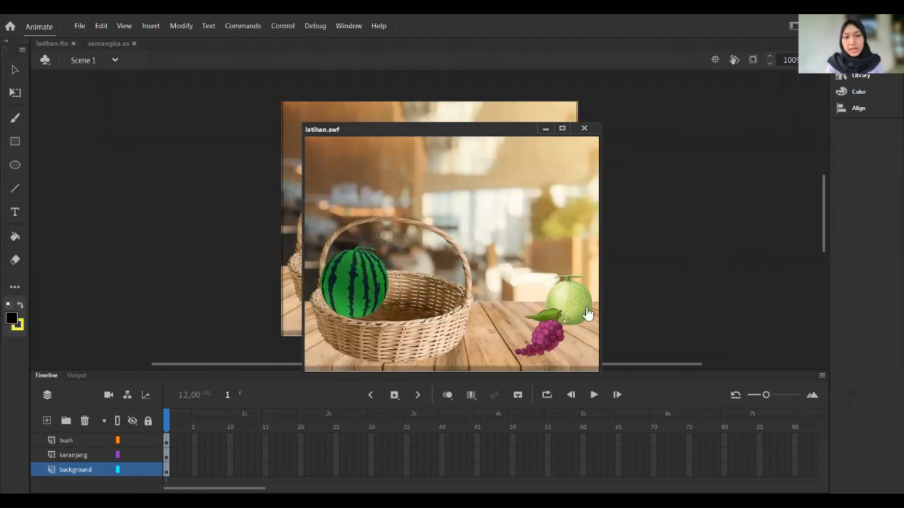
{"action": "left_click_drag", "start_coordinate": [573, 315], "coordinate": [442, 299]}
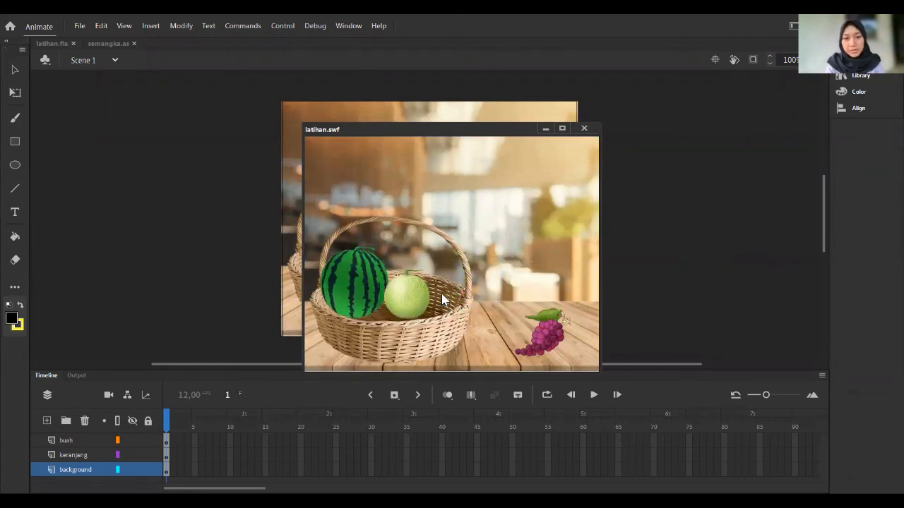
{"action": "left_click_drag", "start_coordinate": [549, 332], "coordinate": [458, 305]}
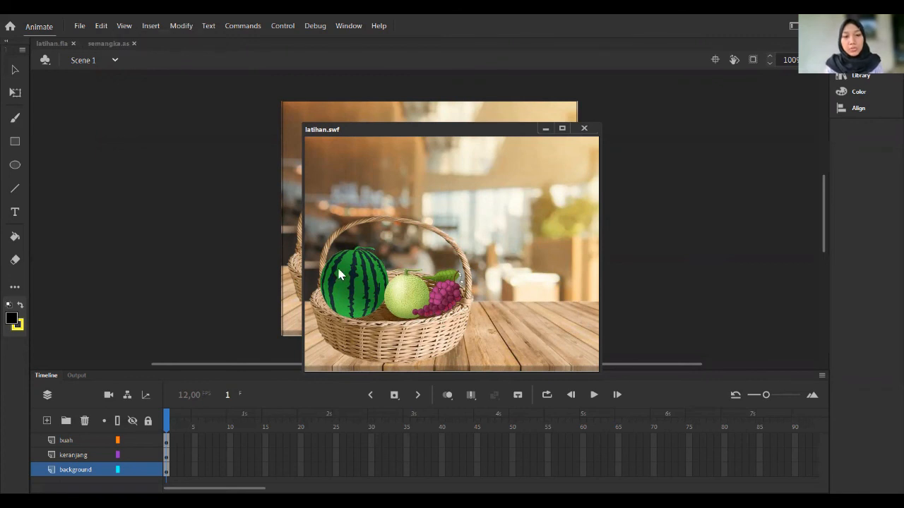
Examine the scale and x/y position statements for the keranjang drop target in semangka.as.
{"action": "left_click", "coordinate": [109, 43]}
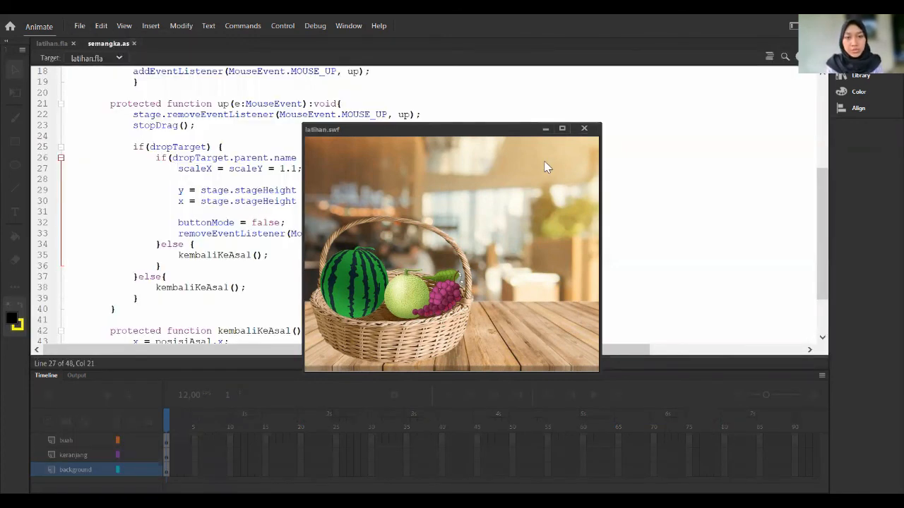
{"action": "left_click", "coordinate": [545, 131]}
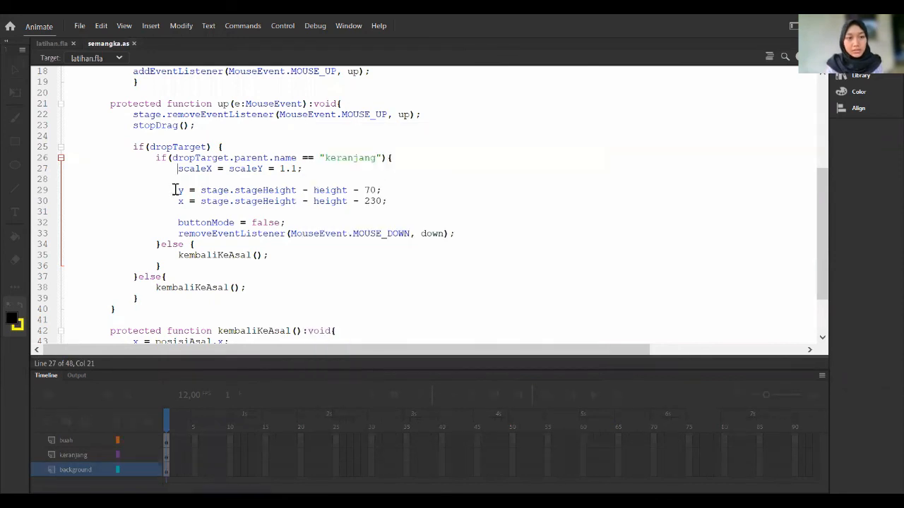
{"action": "left_click_drag", "start_coordinate": [177, 190], "coordinate": [399, 203]}
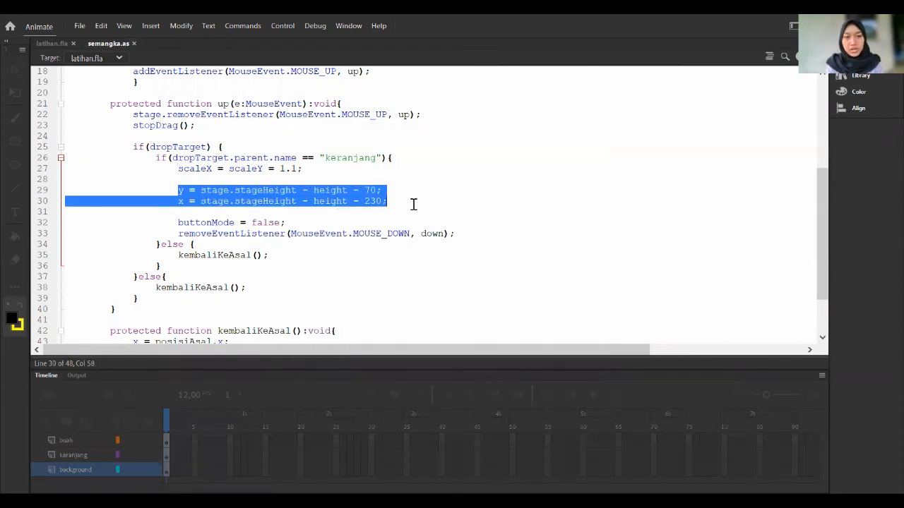
{"action": "left_click", "coordinate": [396, 202]}
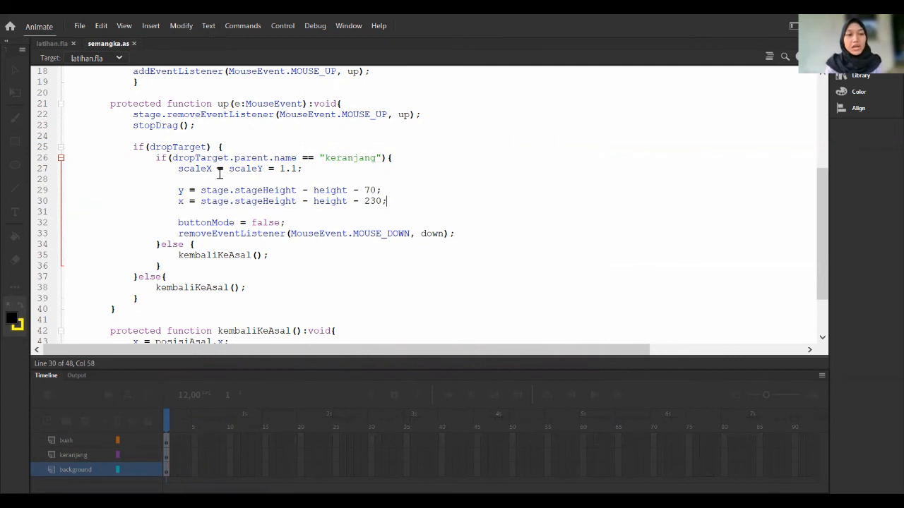
{"action": "left_click_drag", "start_coordinate": [176, 168], "coordinate": [309, 169]}
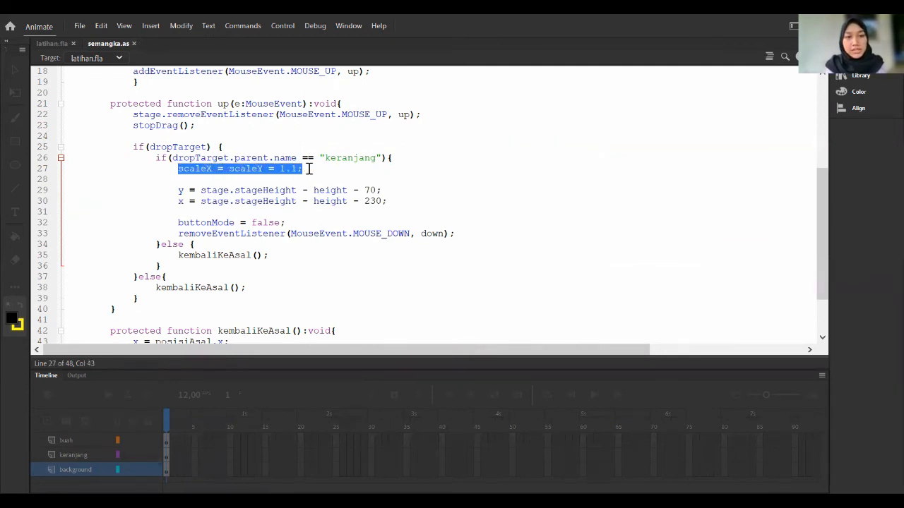
{"action": "left_click", "coordinate": [308, 169]}
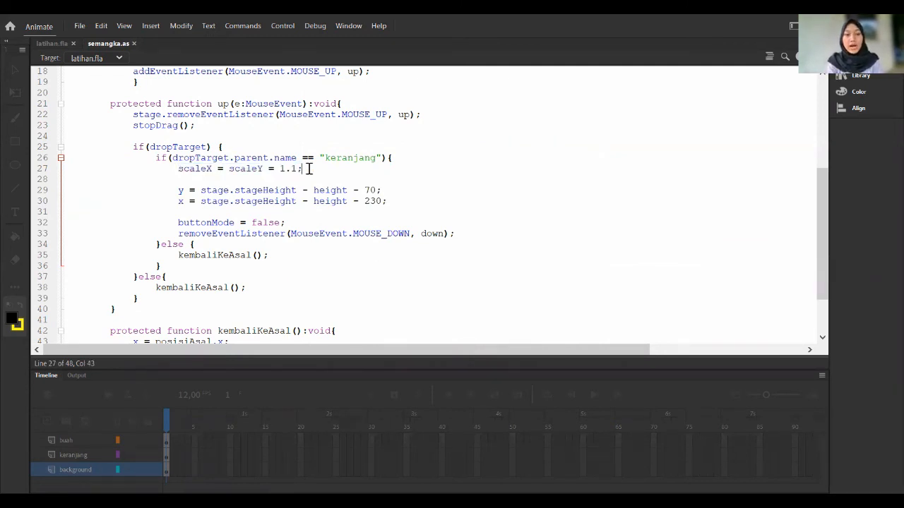
{"action": "left_click_drag", "start_coordinate": [306, 169], "coordinate": [175, 169]}
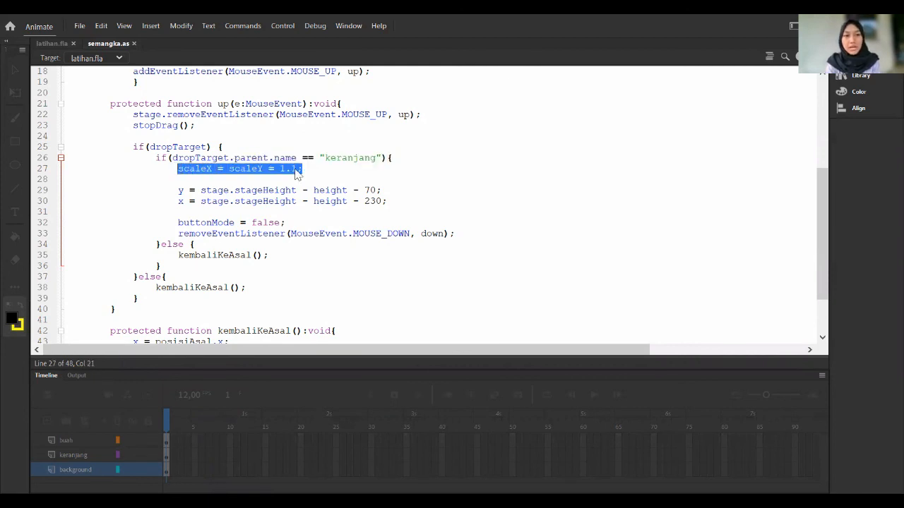
{"action": "left_click", "coordinate": [358, 178]}
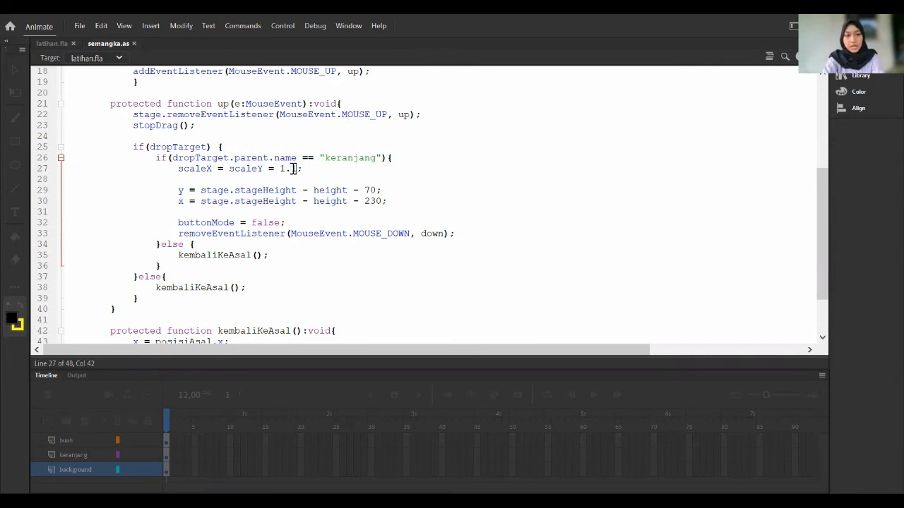
Set scaleX and scaleY to 1 in the keranjang drop condition of semangka.as and save the script.
{"action": "key", "text": "BackSpace"}
{"action": "type", "text": "5"}
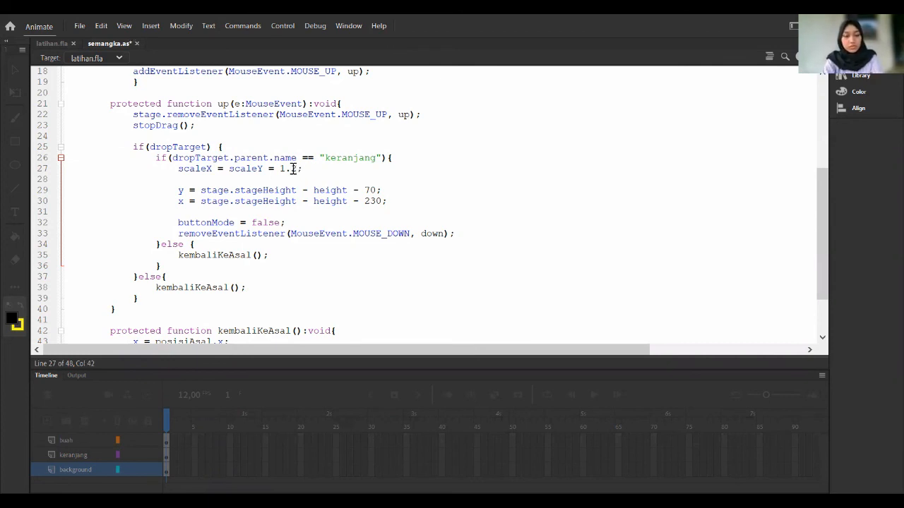
{"action": "key", "text": "BackSpace"}
{"action": "key", "text": "BackSpace"}
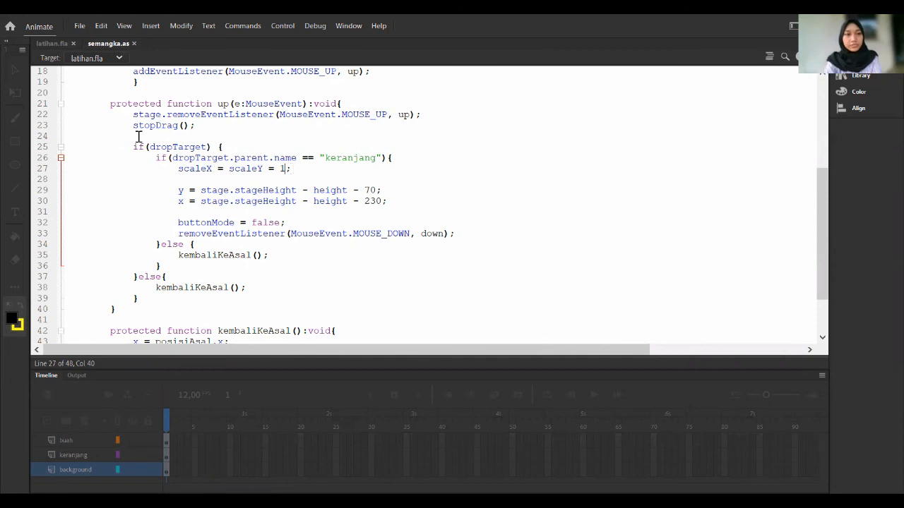
Retest the latihan movie with the edited watermelon scale, dropping all three fruits into the basket.
{"action": "left_click", "coordinate": [50, 45]}
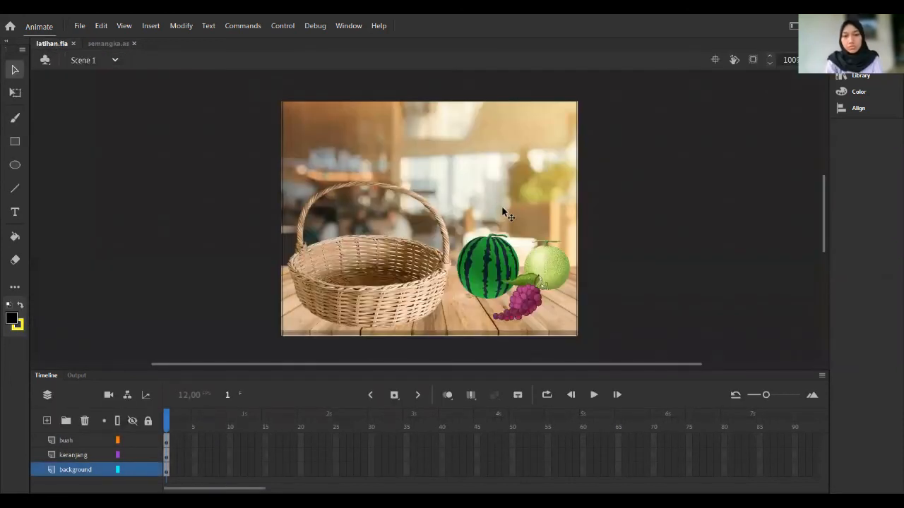
{"action": "key", "text": "ctrl+Return"}
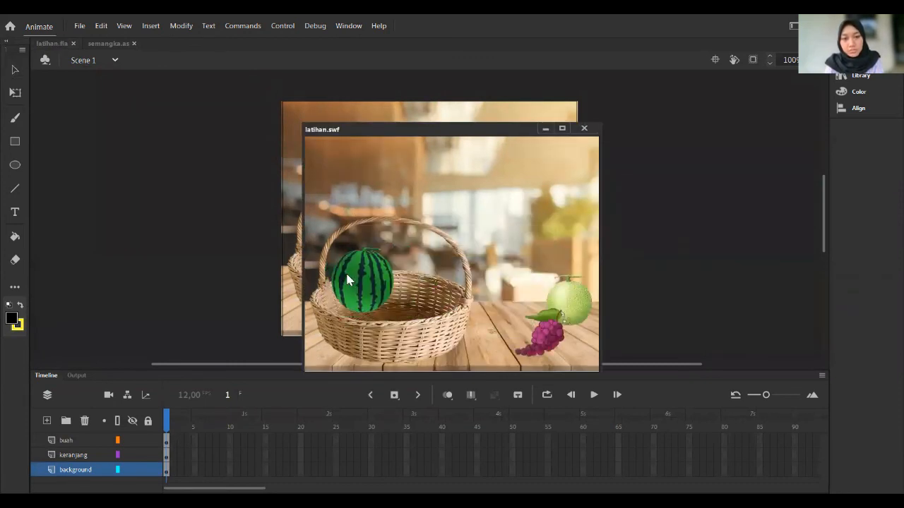
{"action": "left_click_drag", "start_coordinate": [569, 302], "coordinate": [417, 276]}
{"action": "left_click_drag", "start_coordinate": [569, 333], "coordinate": [466, 296]}
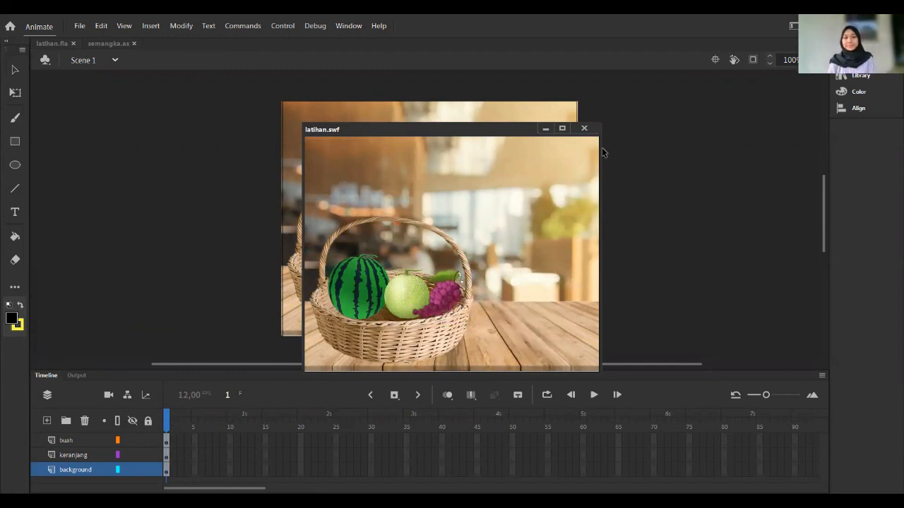